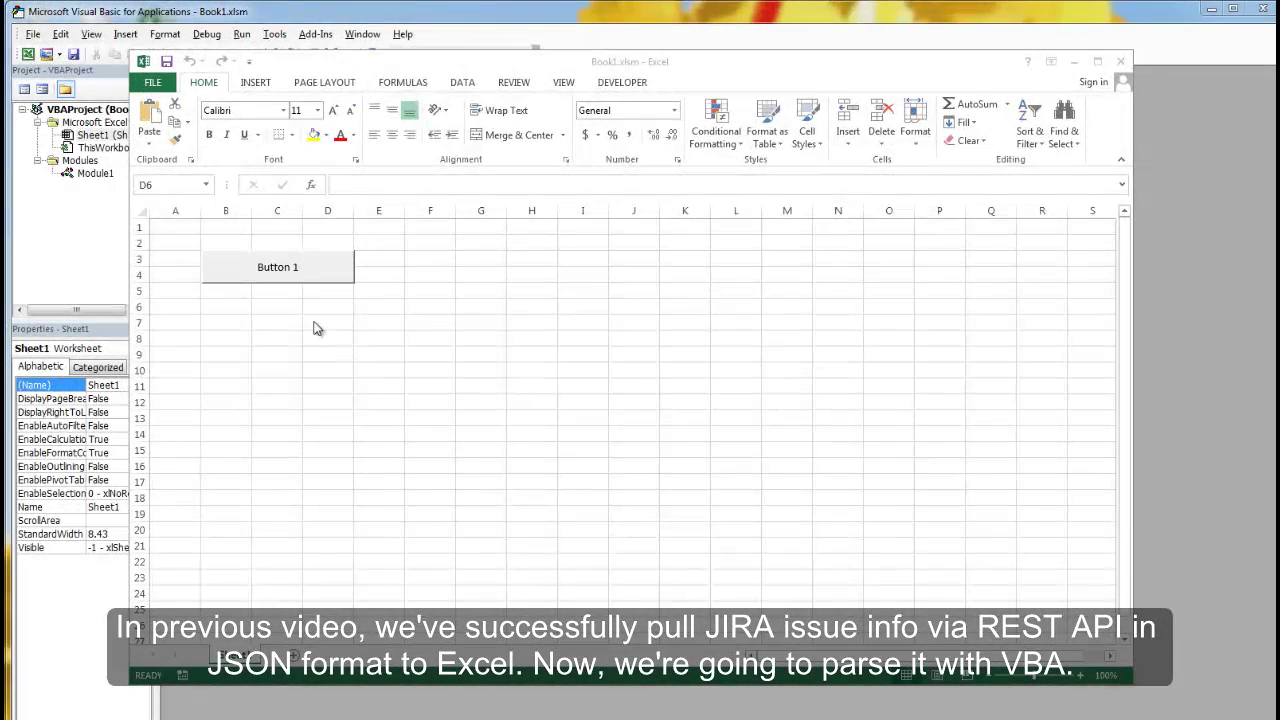
Run the JIRA-fetching macro, move its raw JSON response message aside, and dismiss it
click(288, 270)
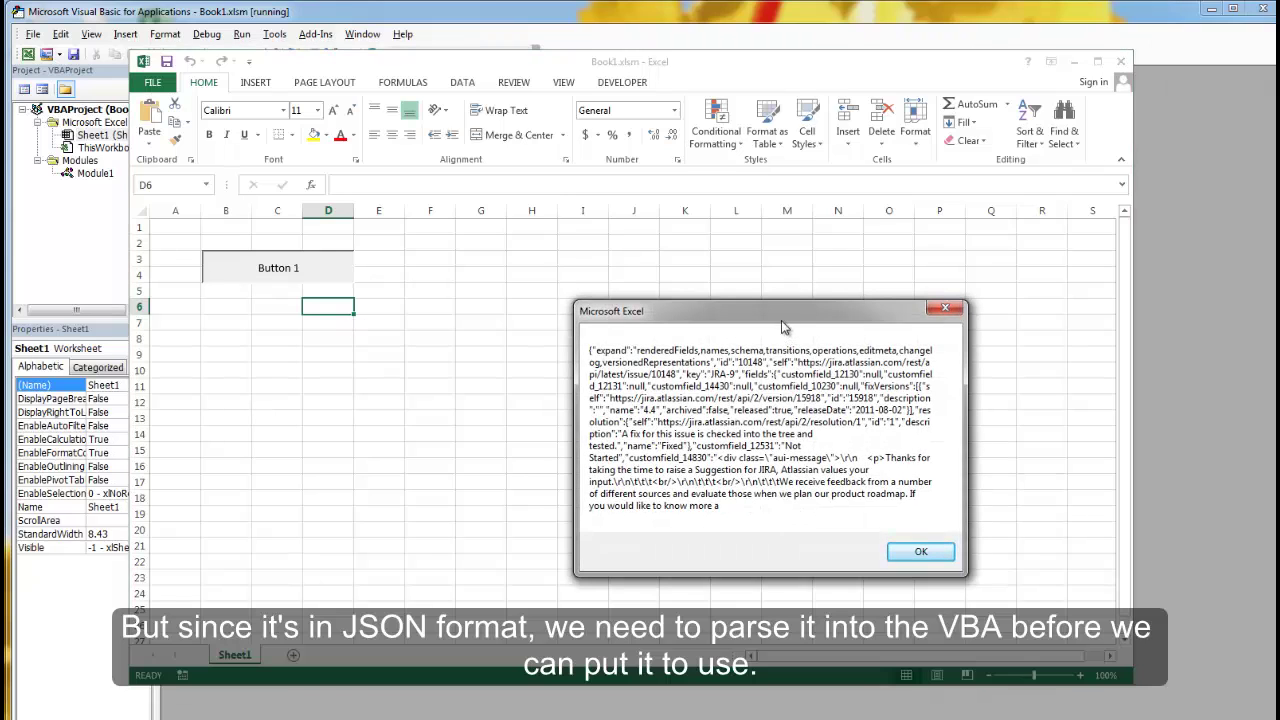
drag(781, 318, 678, 254)
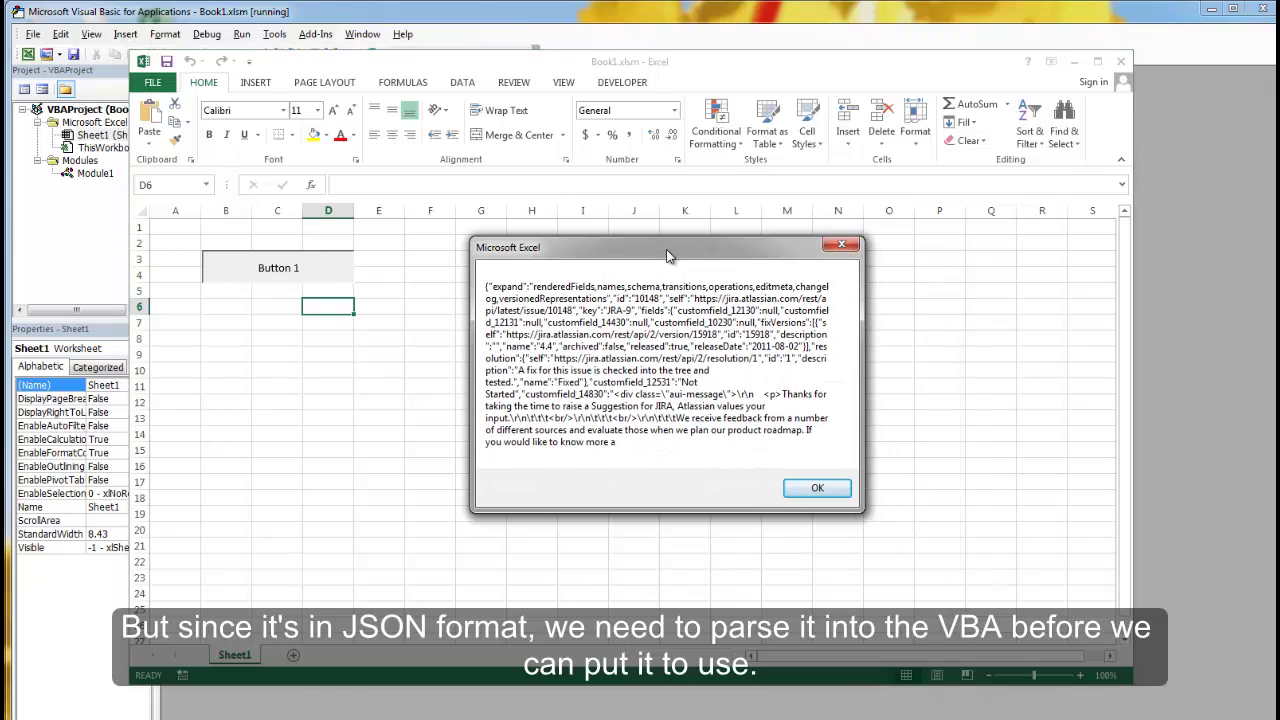
click(800, 489)
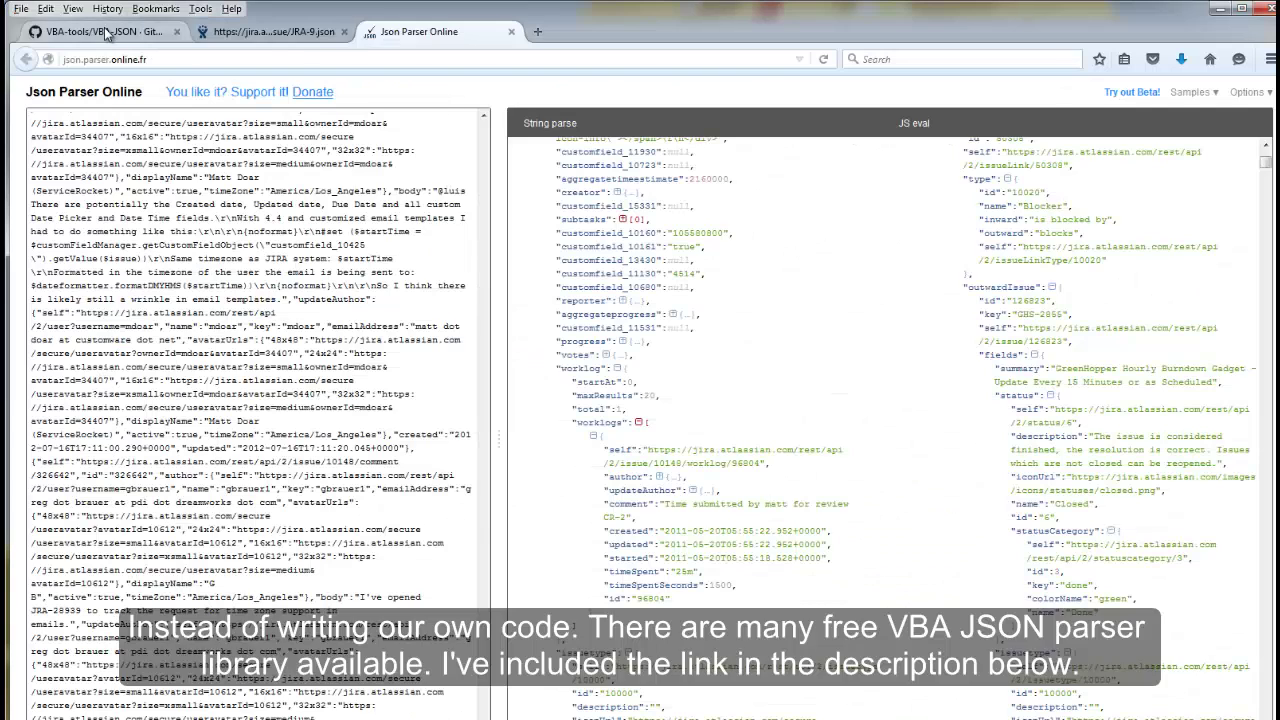
Review the README example on the GitHub VBA-JSON page, then minimize Firefox
key(ctrl+Tab)
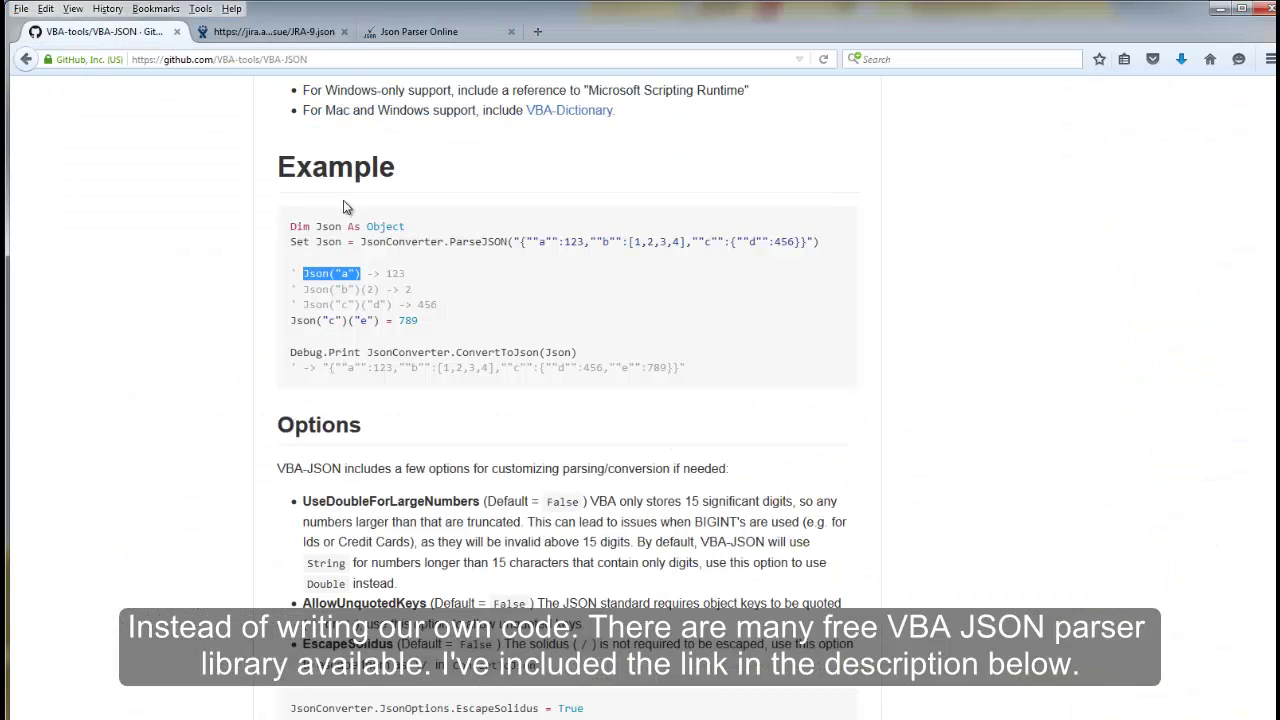
scroll(519, 260, up, 5)
scroll(519, 260, up, 2)
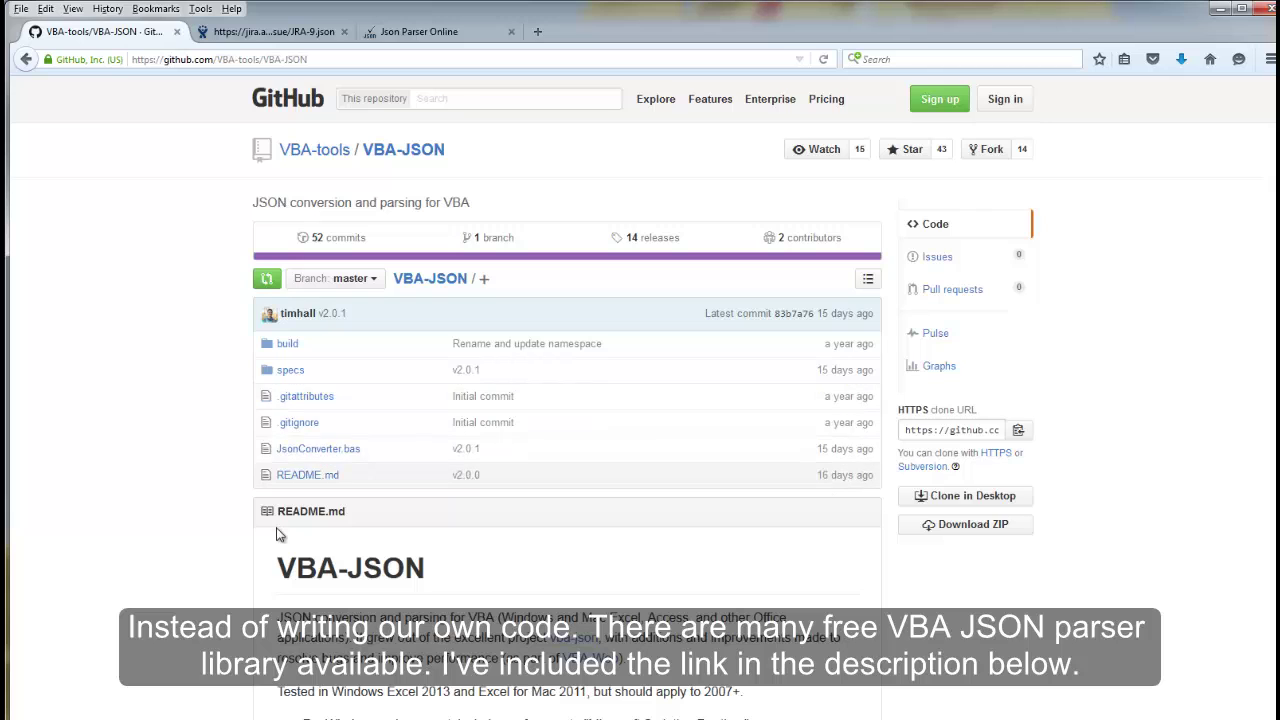
scroll(280, 535, down, 5)
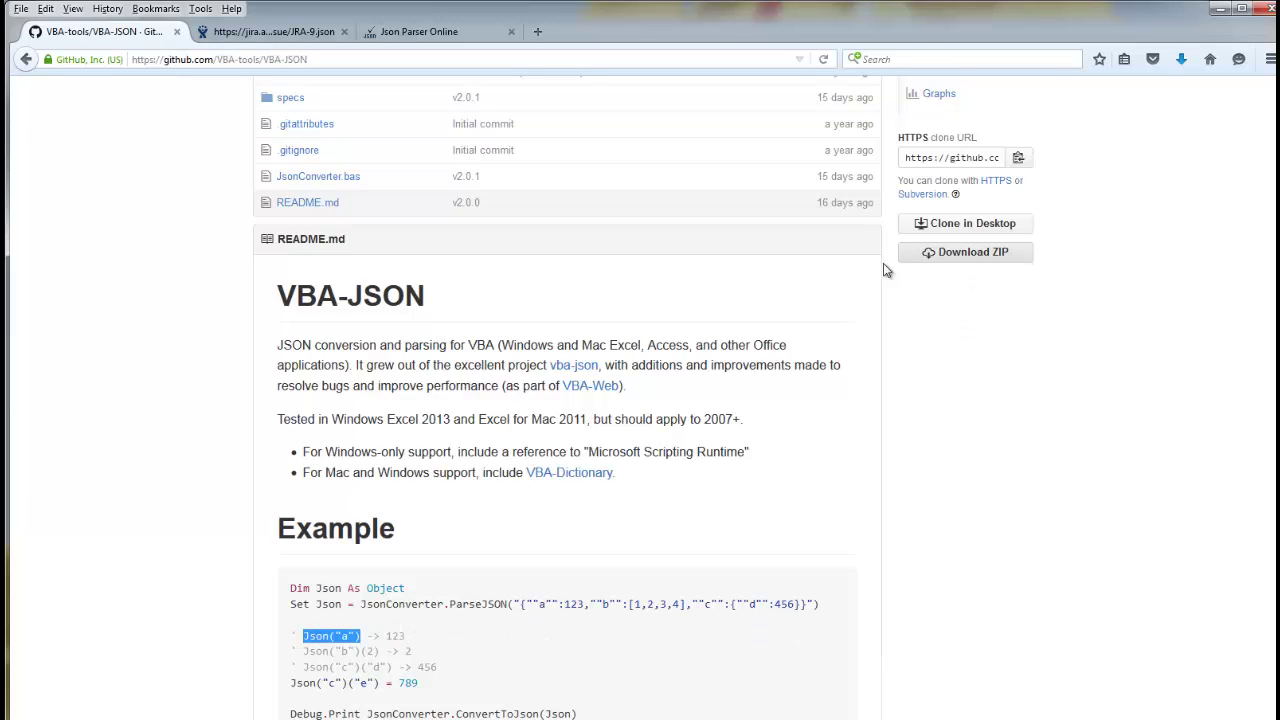
click(1213, 10)
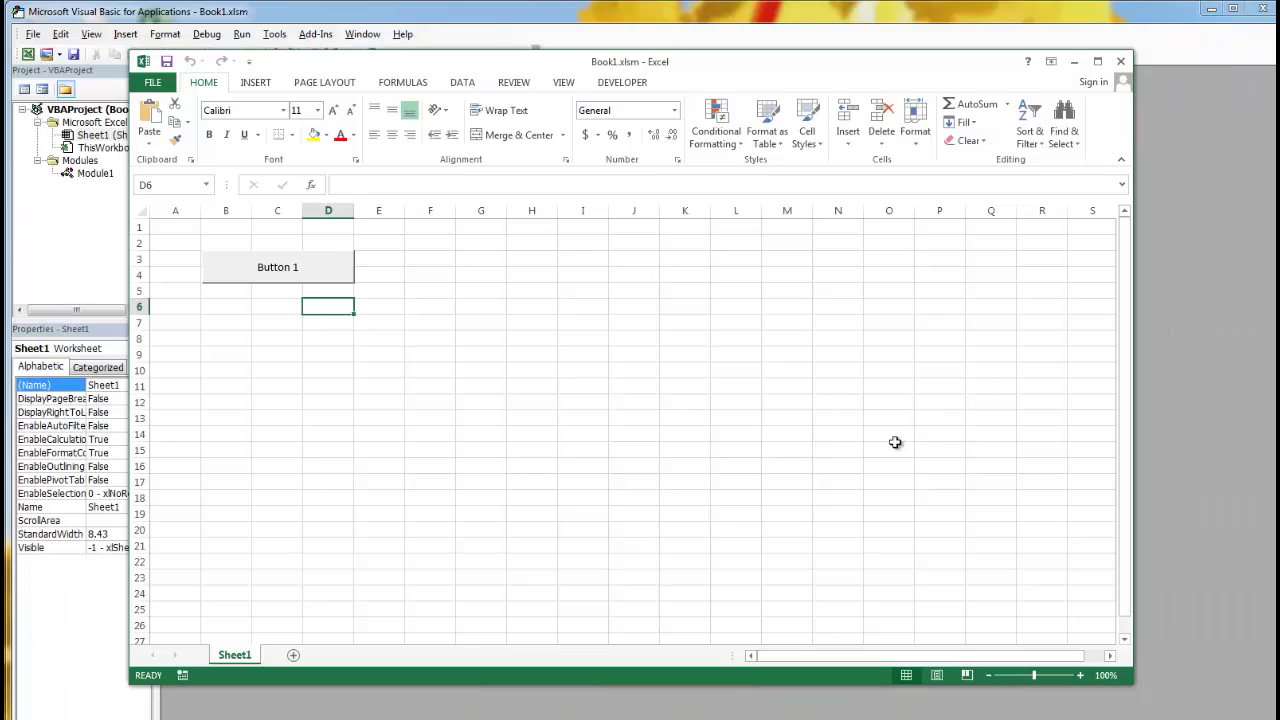
Import JsonConverter.bas from VBA-JSON-master into the Book1 VBA project
click(399, 17)
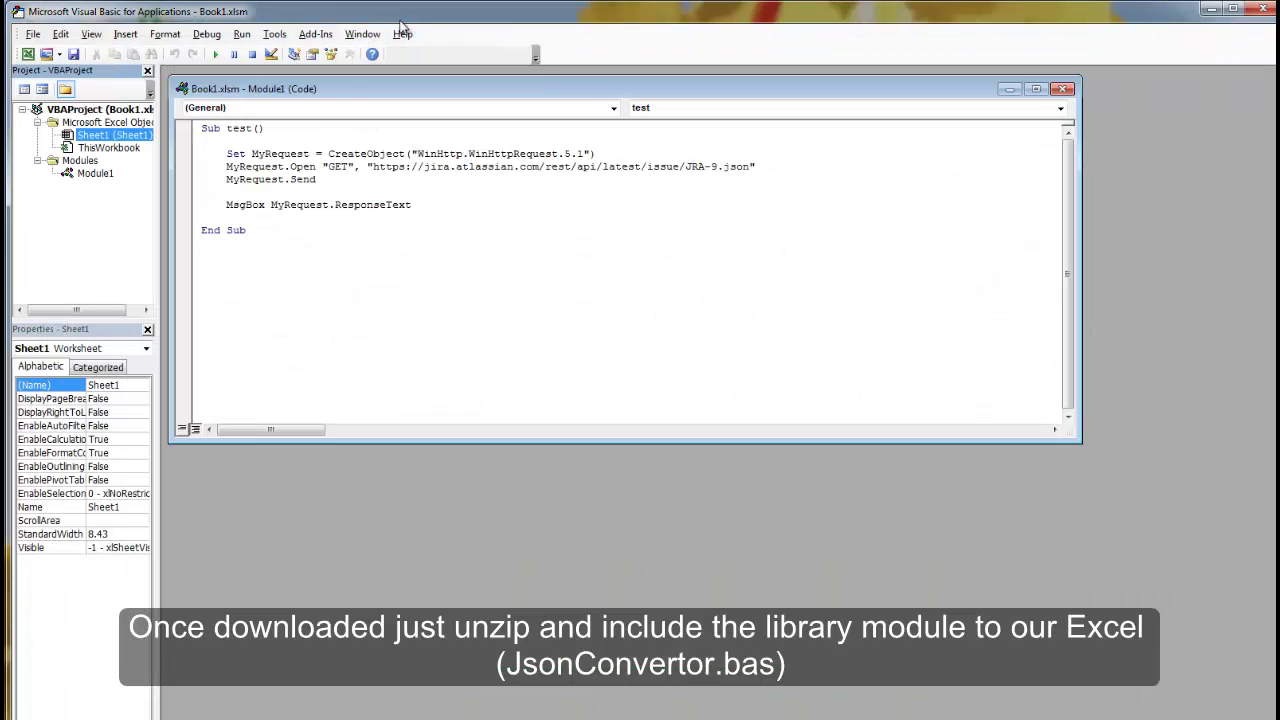
click(33, 34)
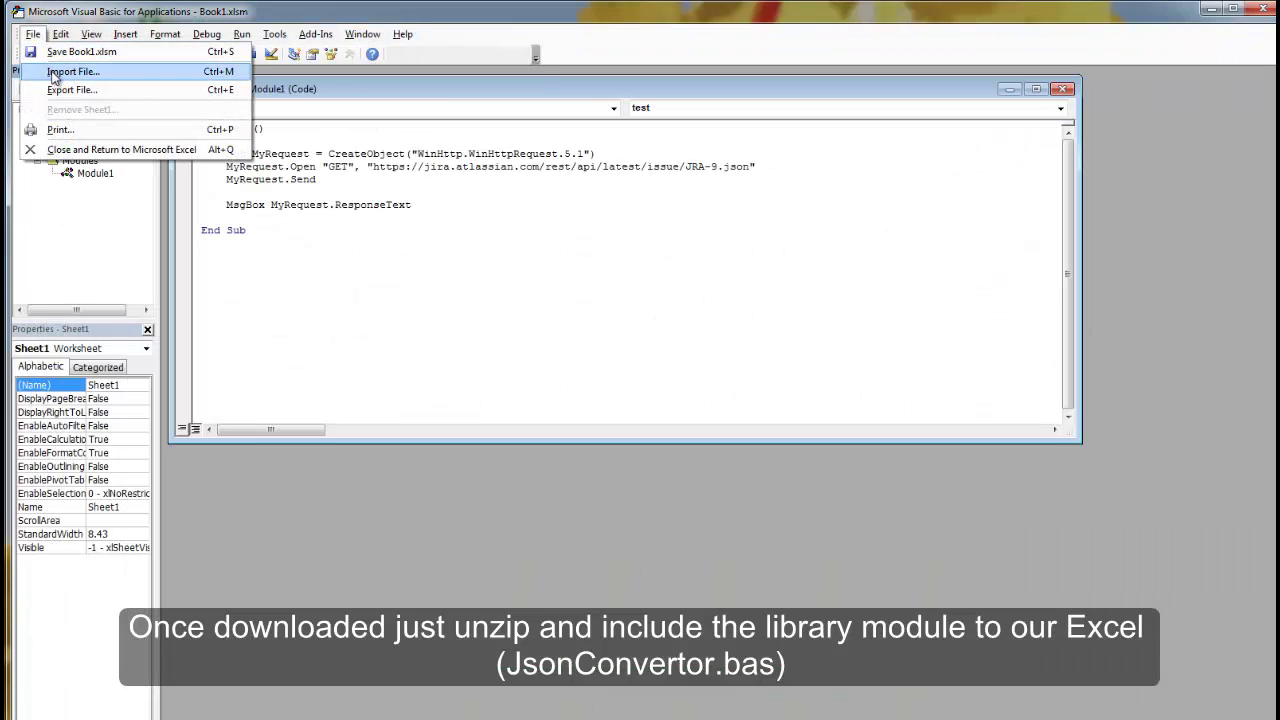
click(60, 72)
click(680, 275)
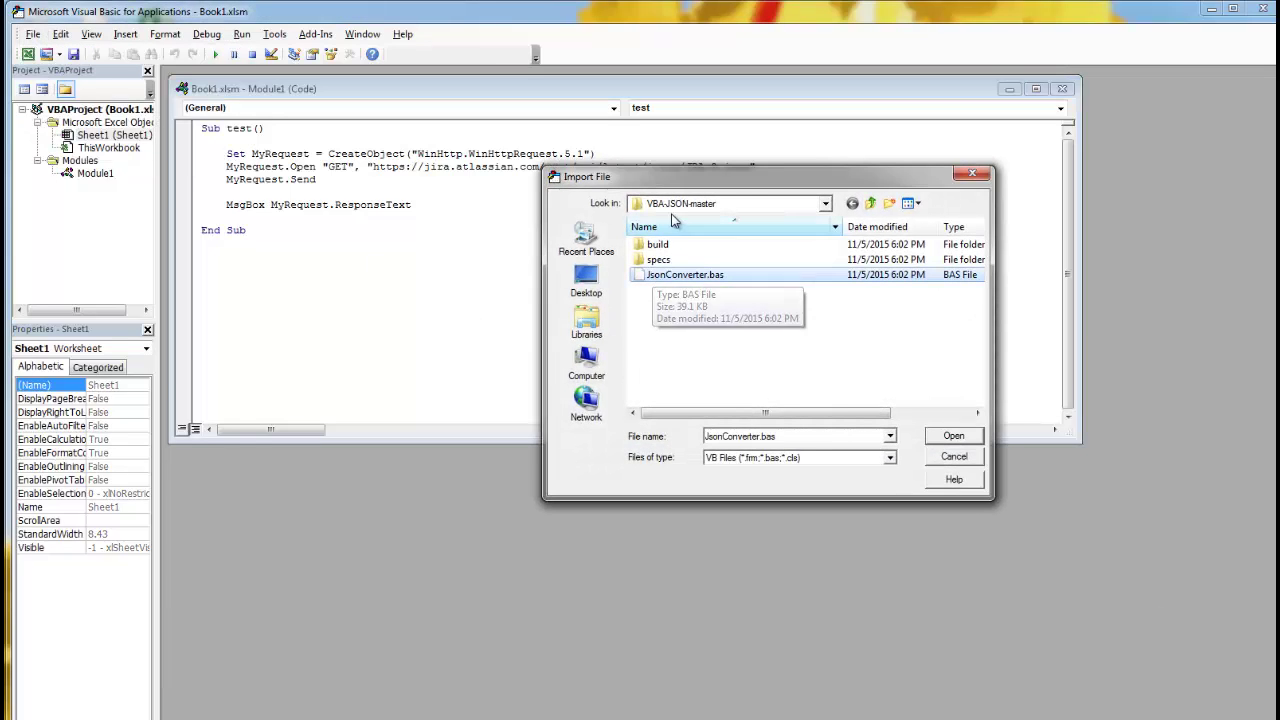
click(950, 436)
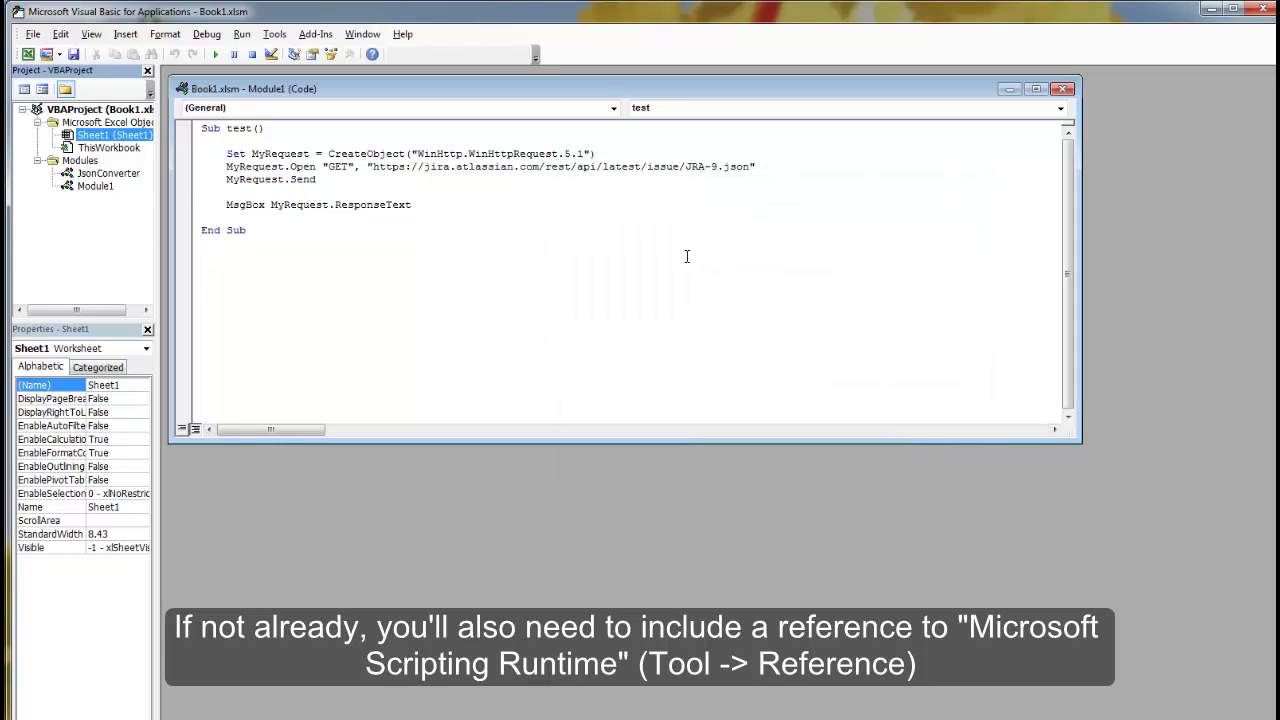
Comment out the MsgBox line and declare Dim Json As Object above it
click(466, 203)
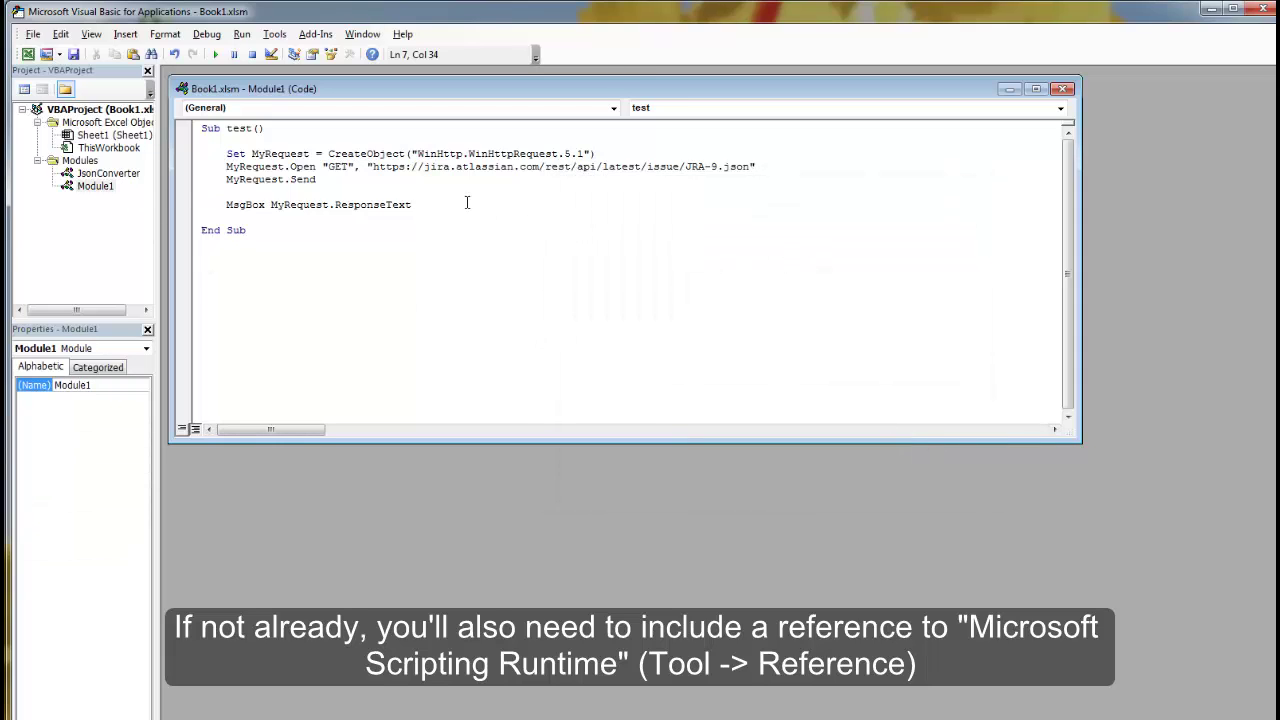
text(')
key(Up)
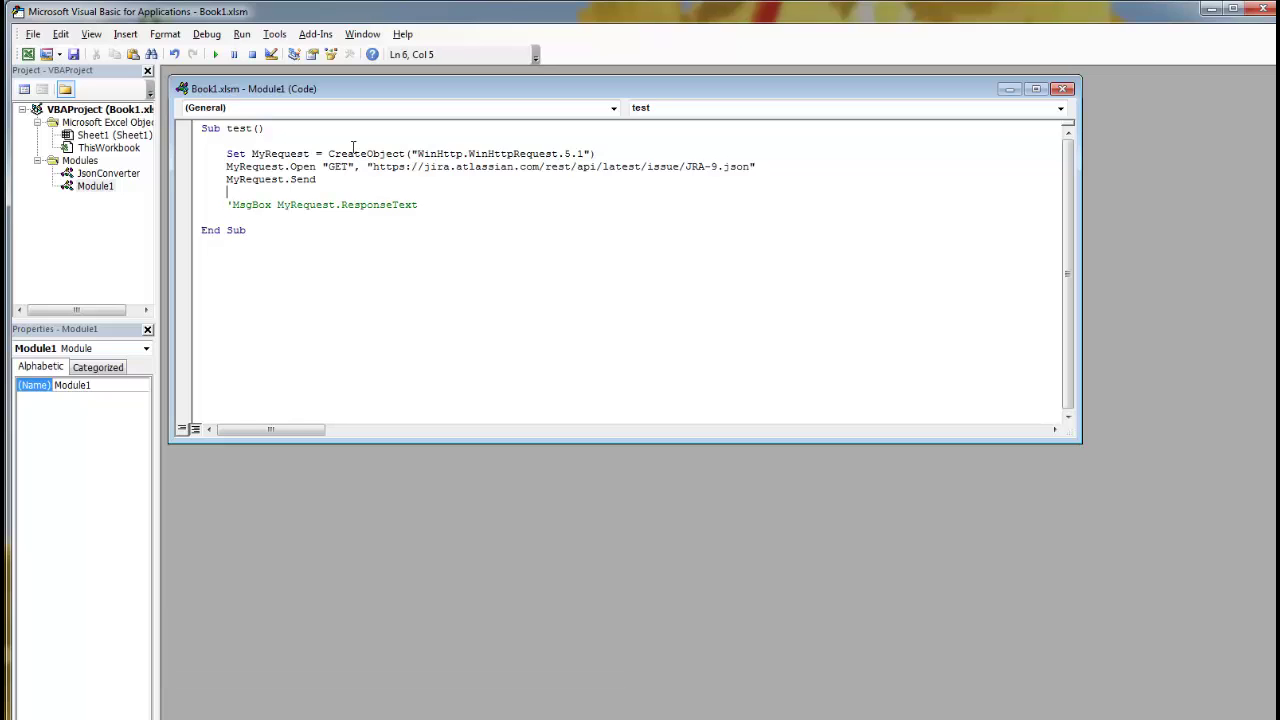
key(End)
key(Return)
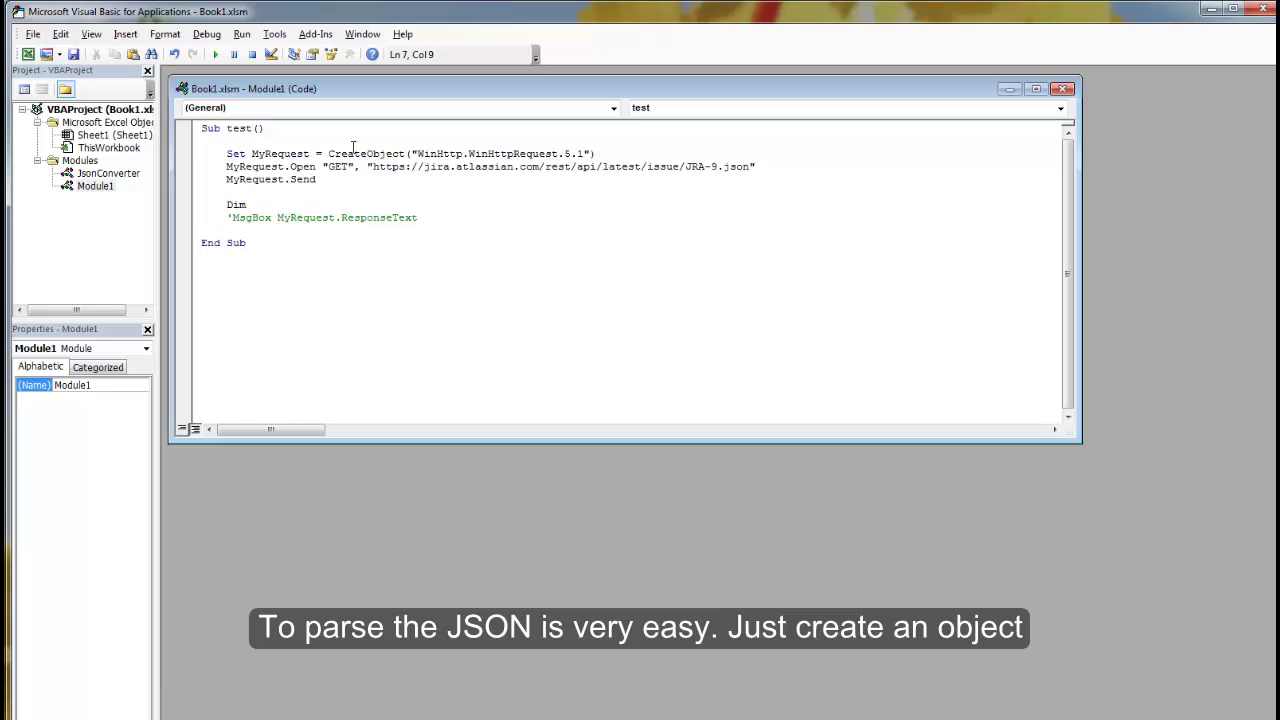
text(Json as Object)
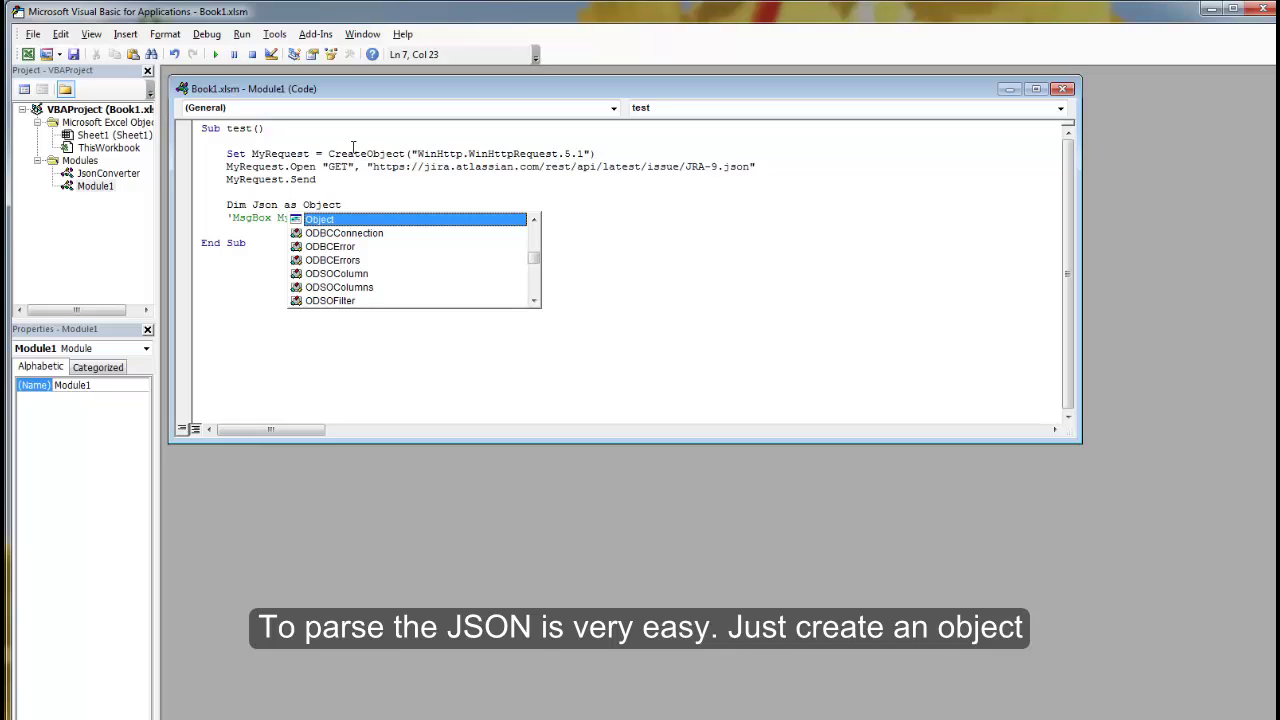
key(Return)
text(Set)
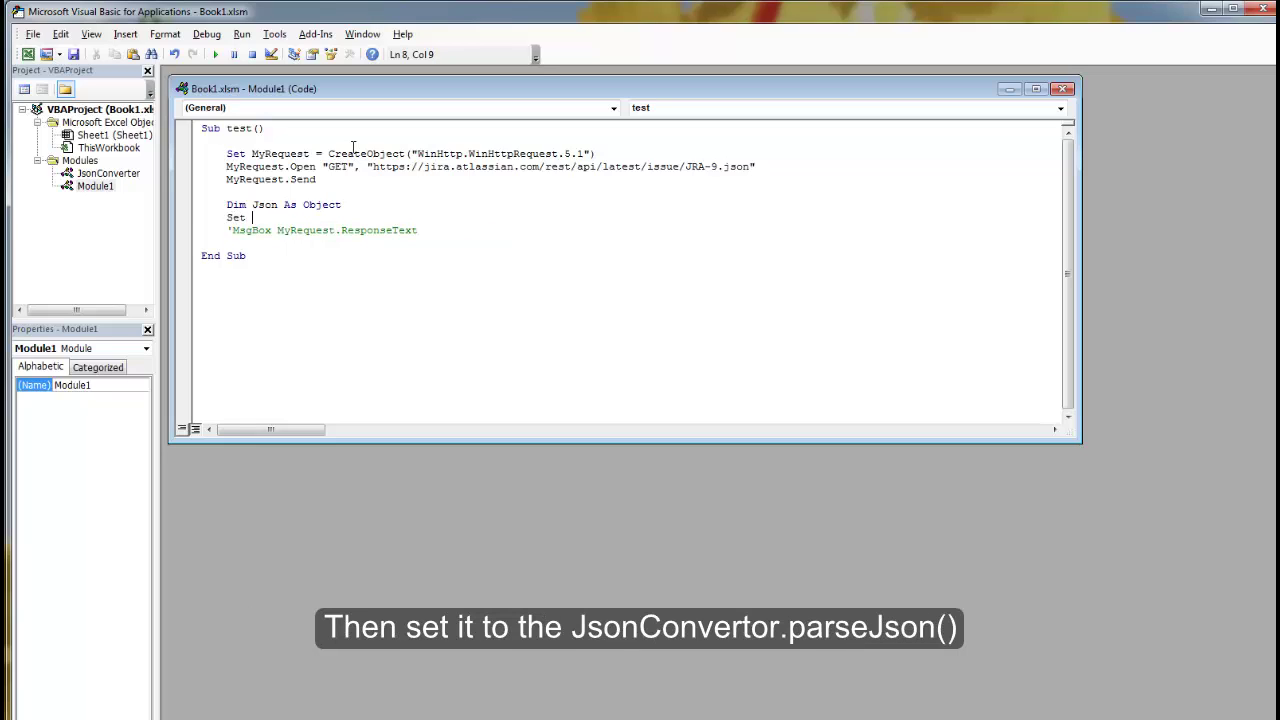
Add Set Json = JsonConverter.ParseJson(MyRequest.ResponseText) and begin a MsgBox Json("id") line
text(Json = )
text(JsonConv)
text(erter)
text(.Parse)
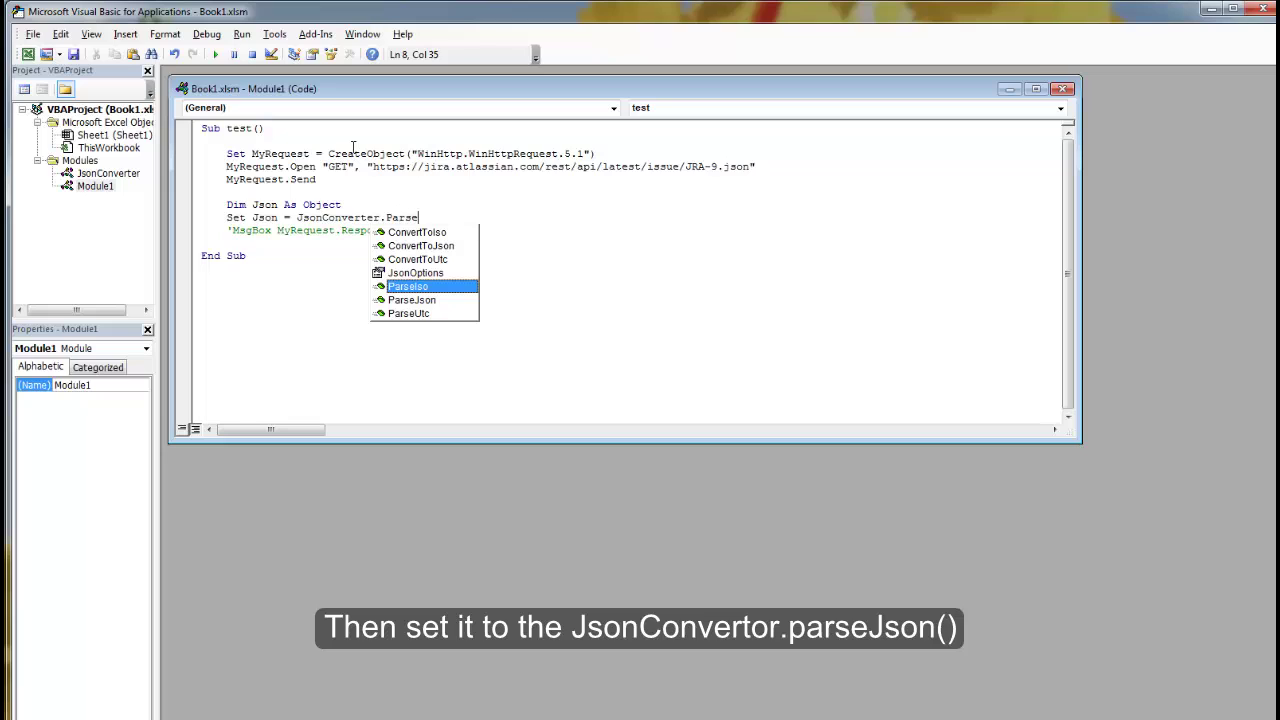
text(Json)
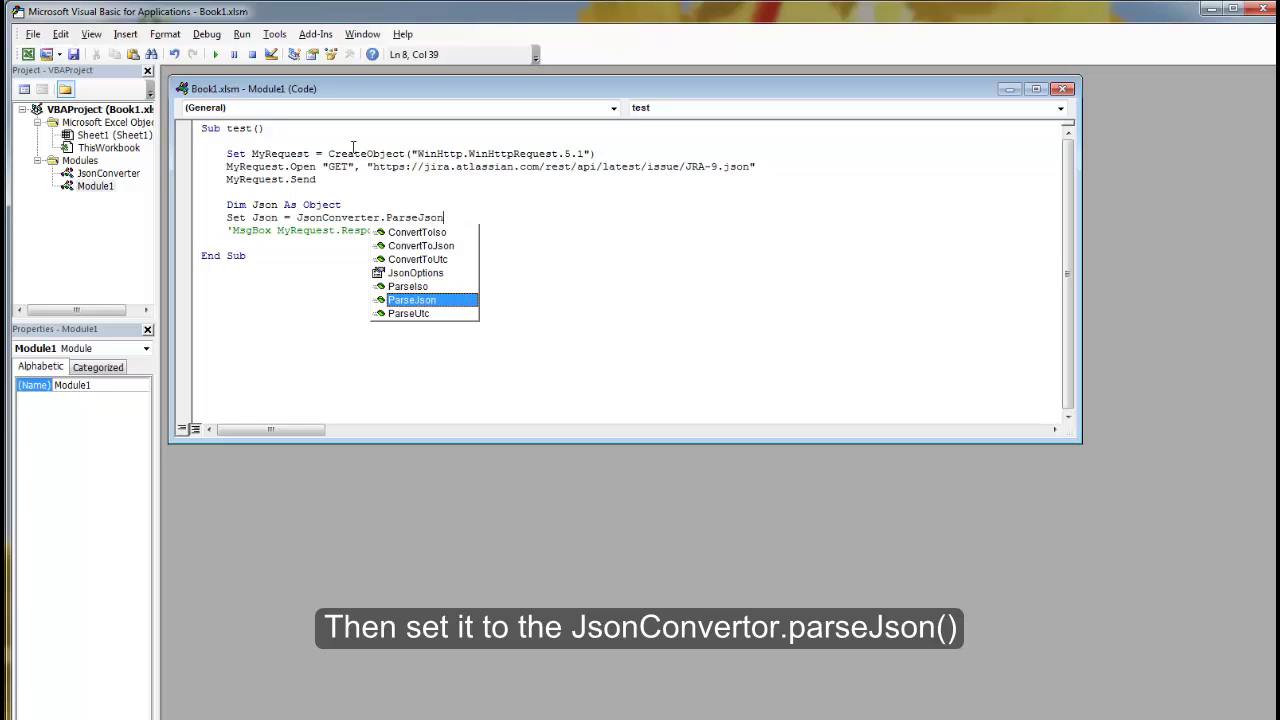
text(())
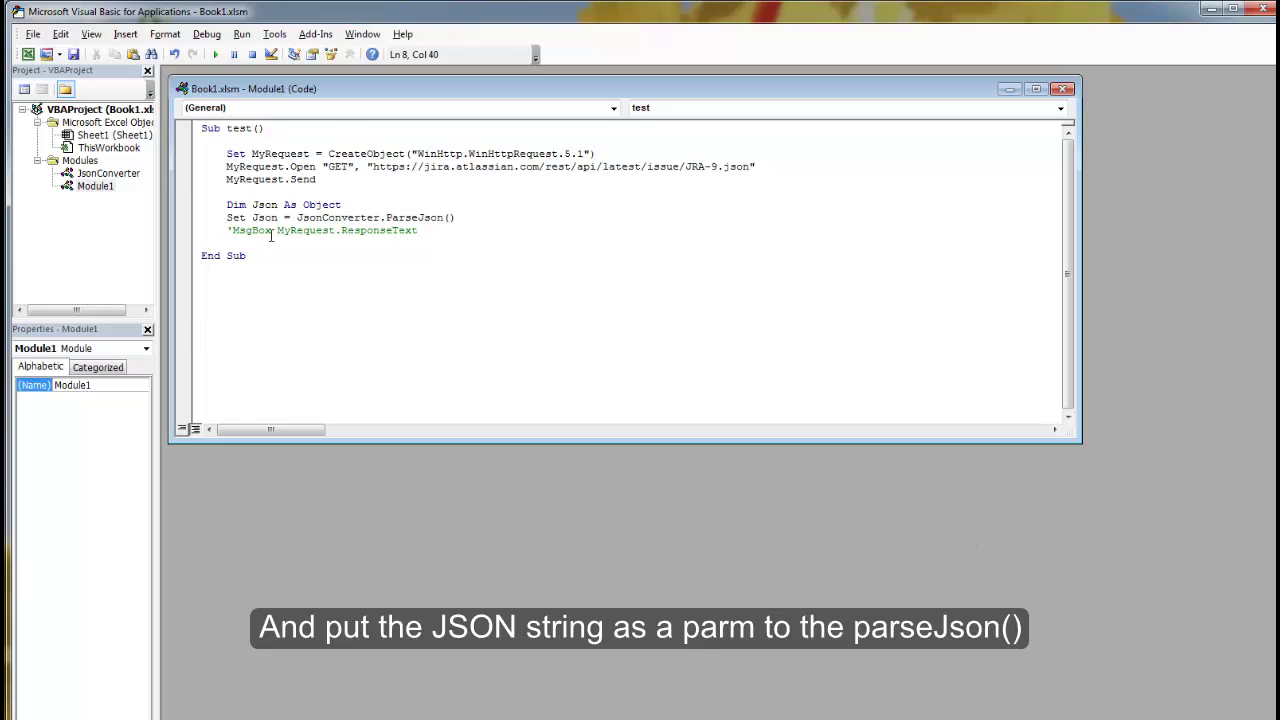
drag(277, 231, 420, 231)
key(ctrl+c)
click(446, 217)
key(ctrl+v)
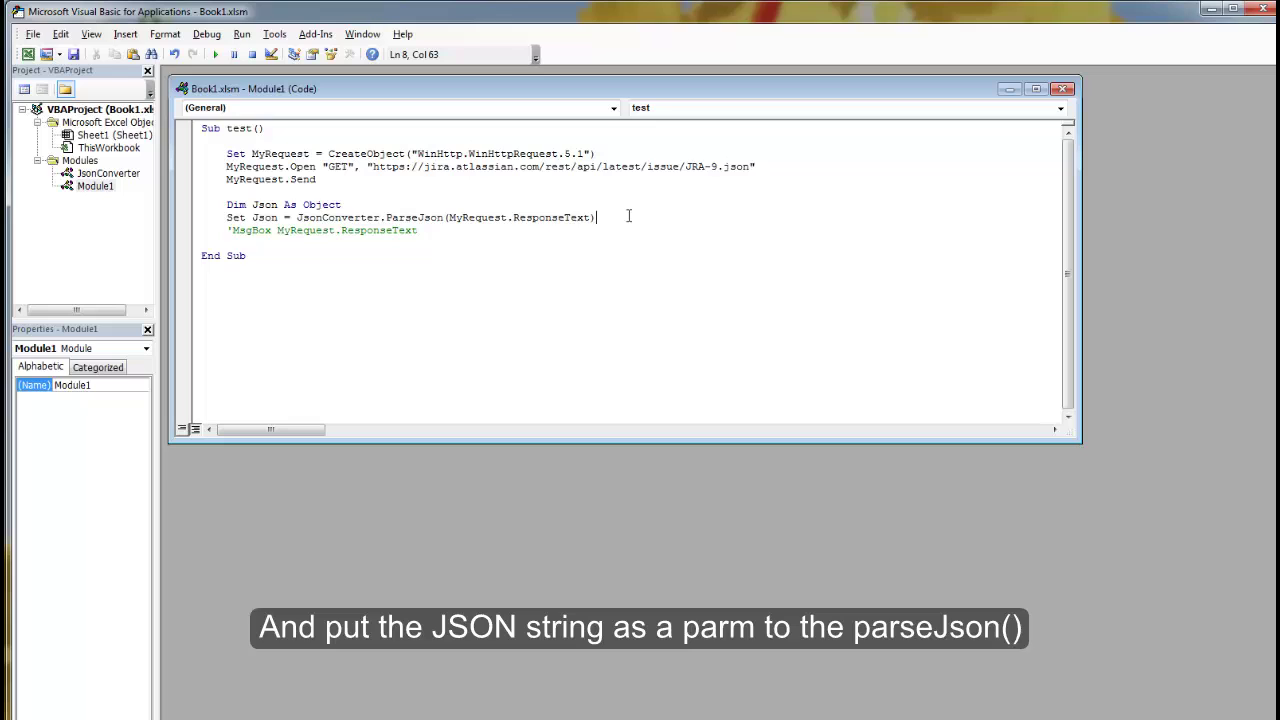
key(Return)
key(Return)
text(Msgb)
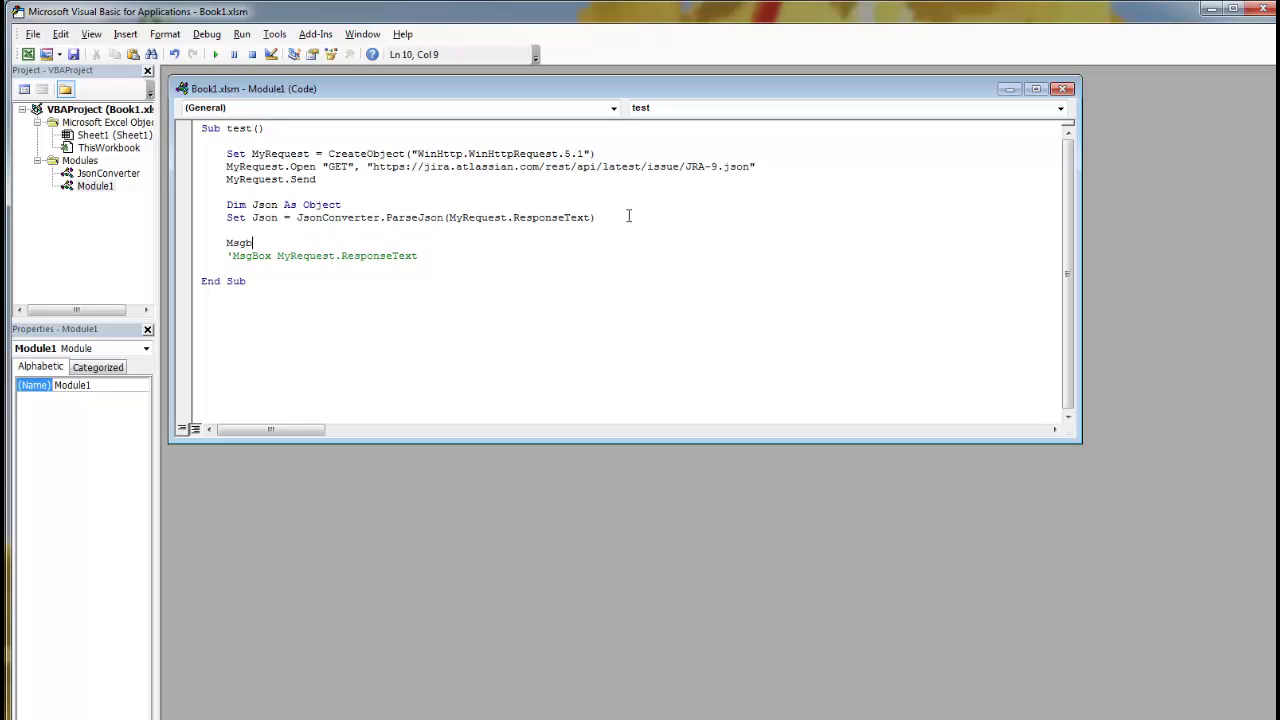
text(ox Json)
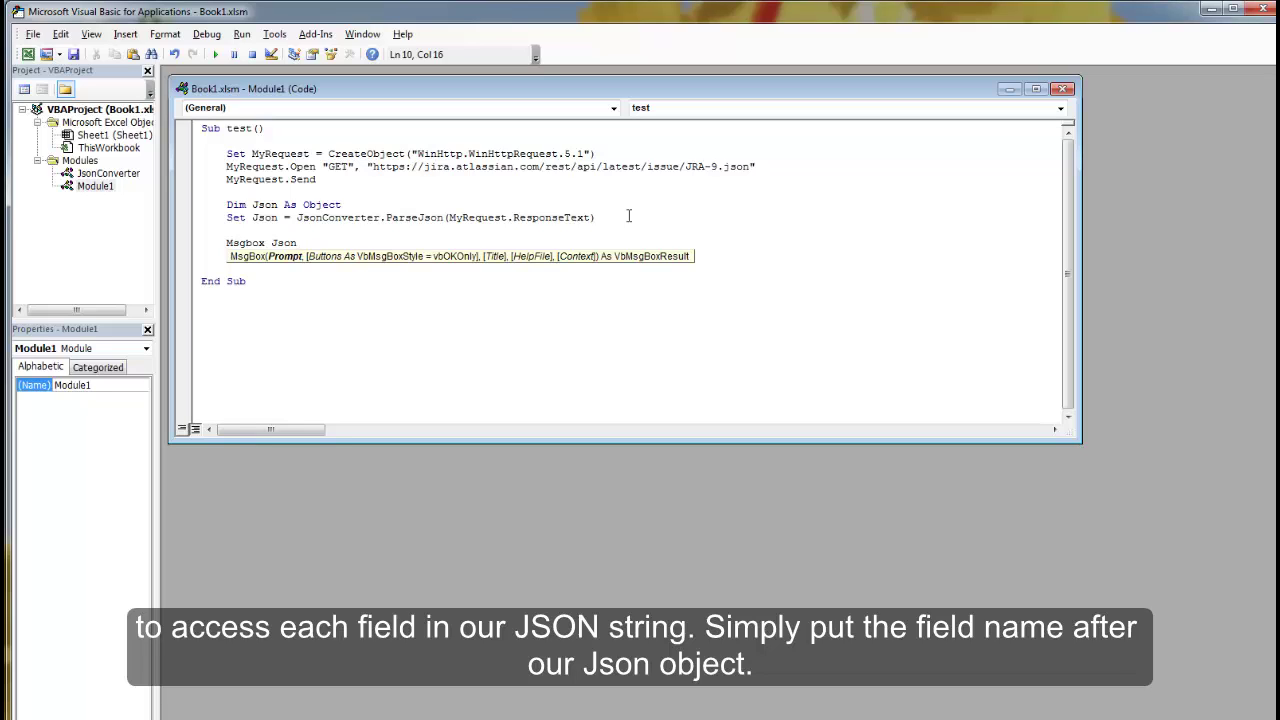
text(()
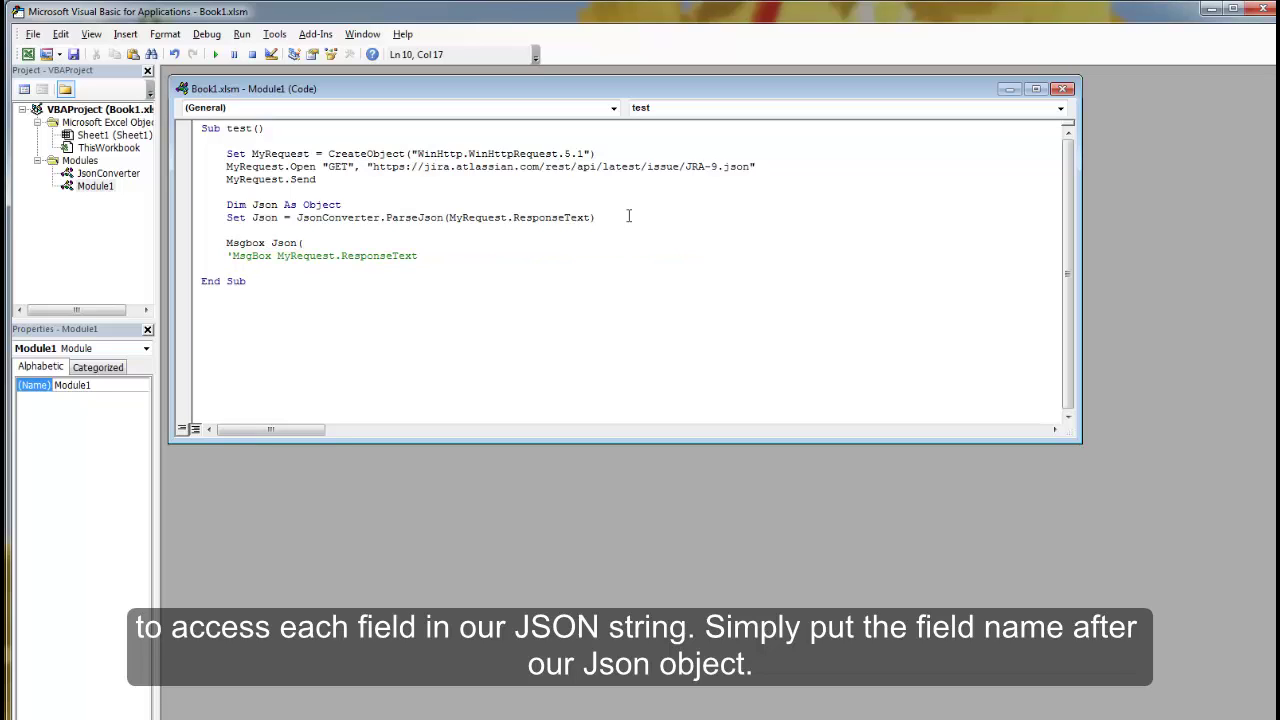
text("i)
text(d")
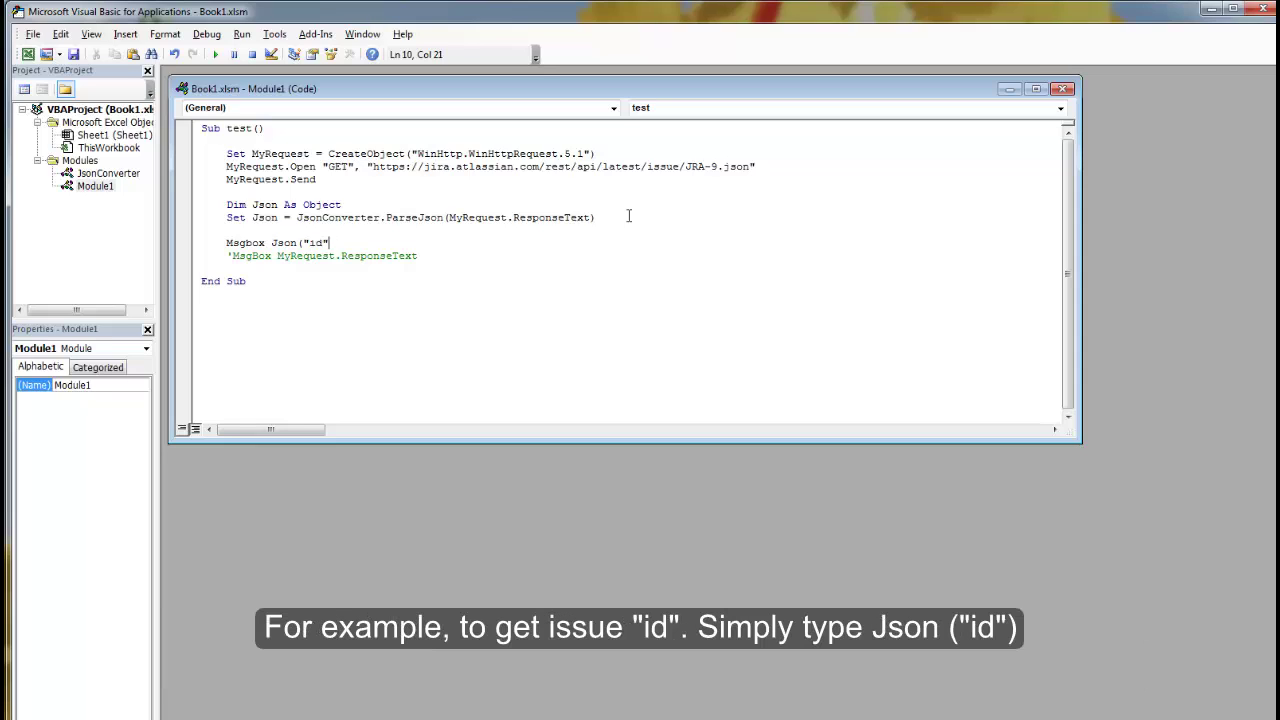
text())
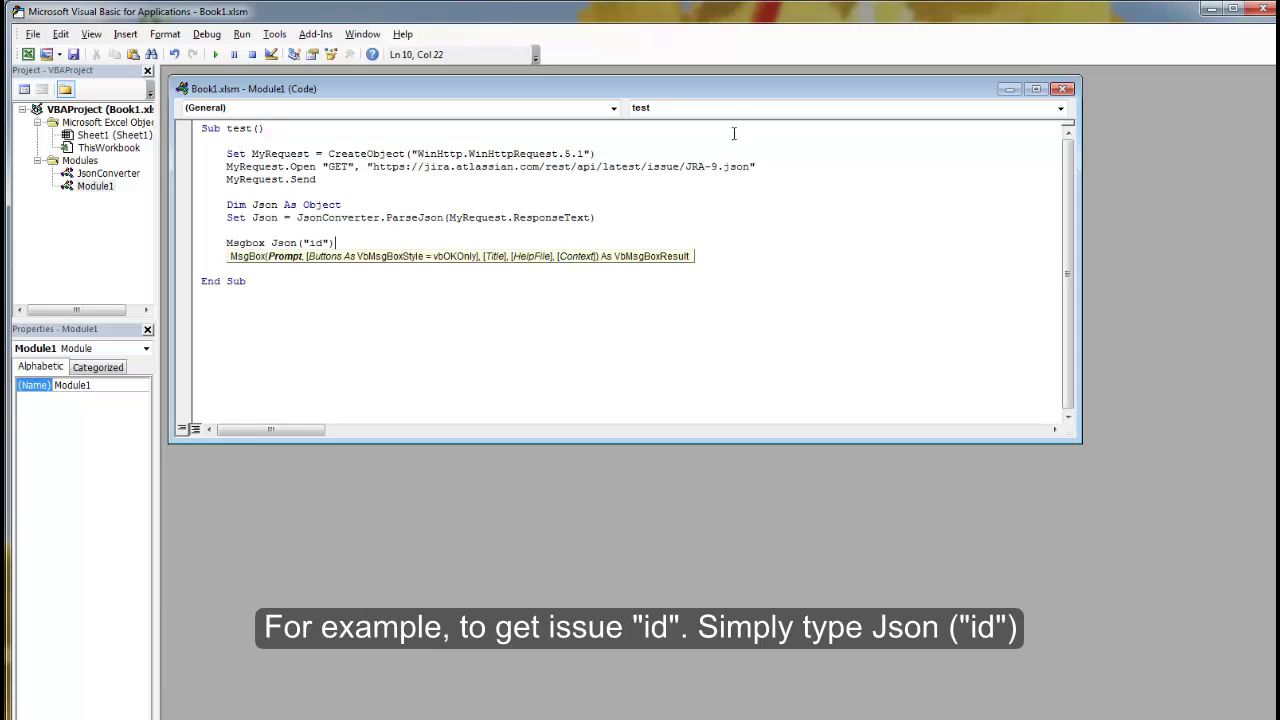
Run the macro and dismiss the message showing the issue id 10148
click(362, 200)
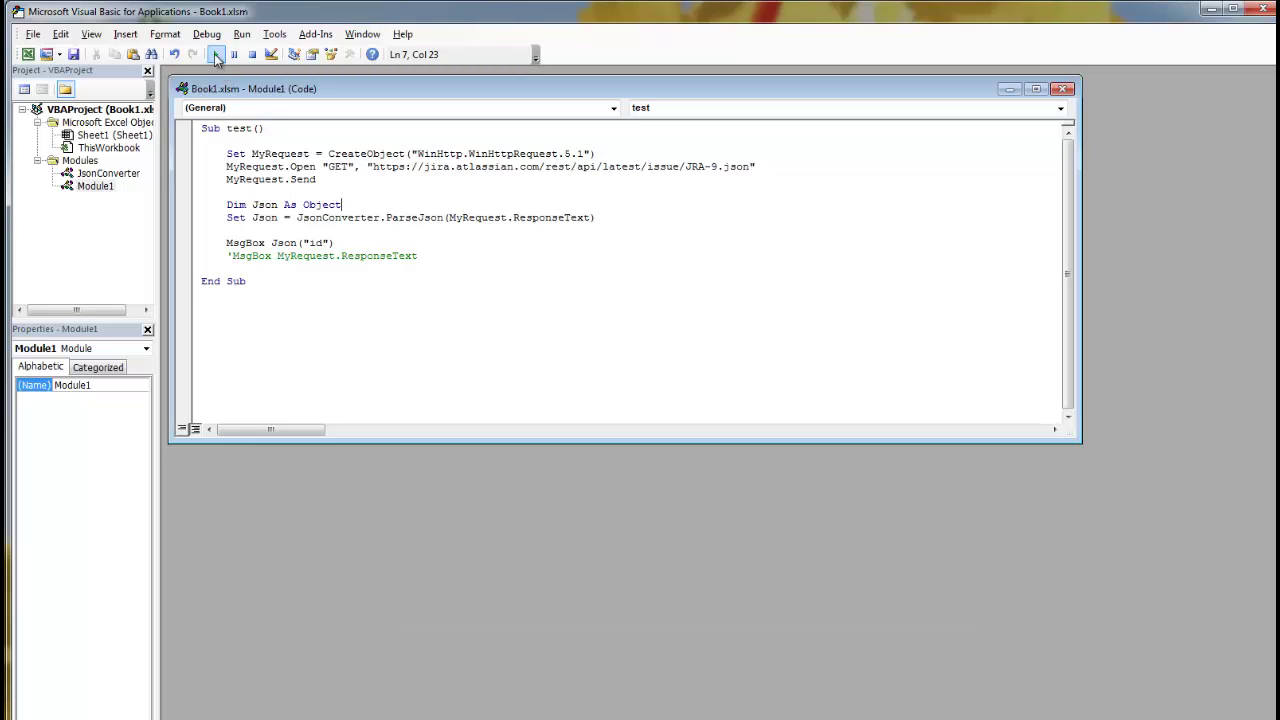
click(215, 54)
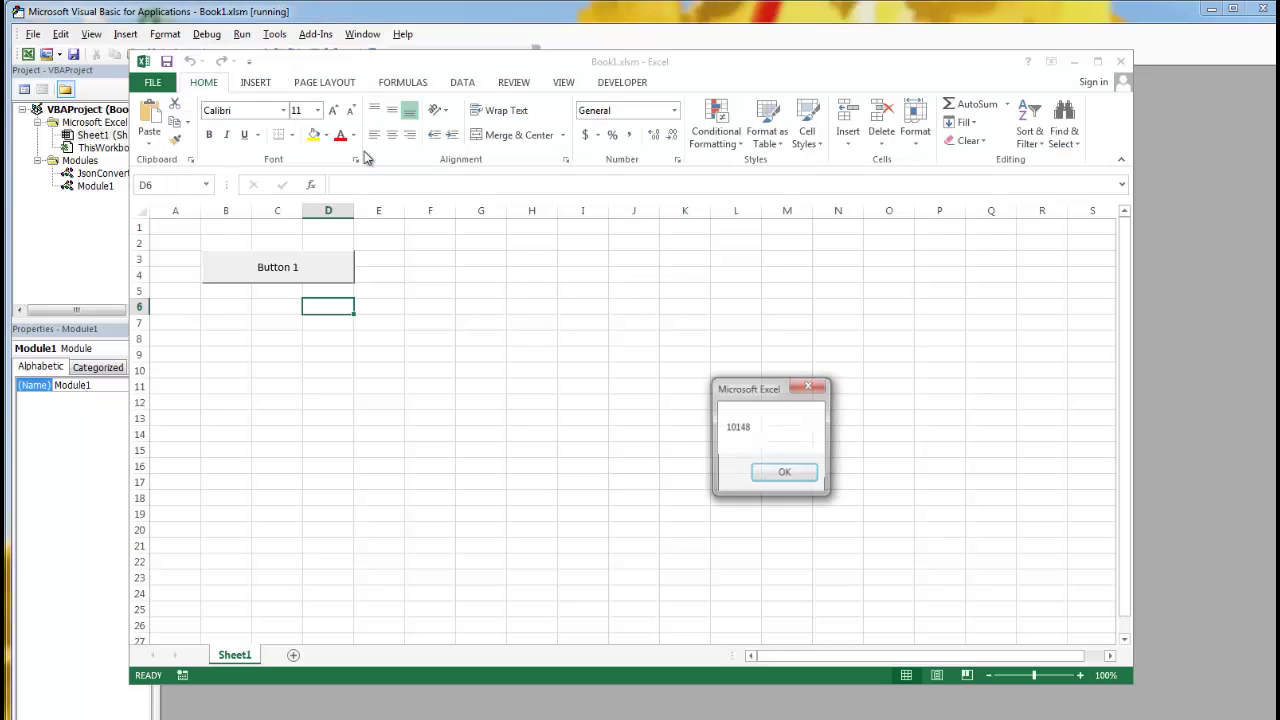
click(784, 475)
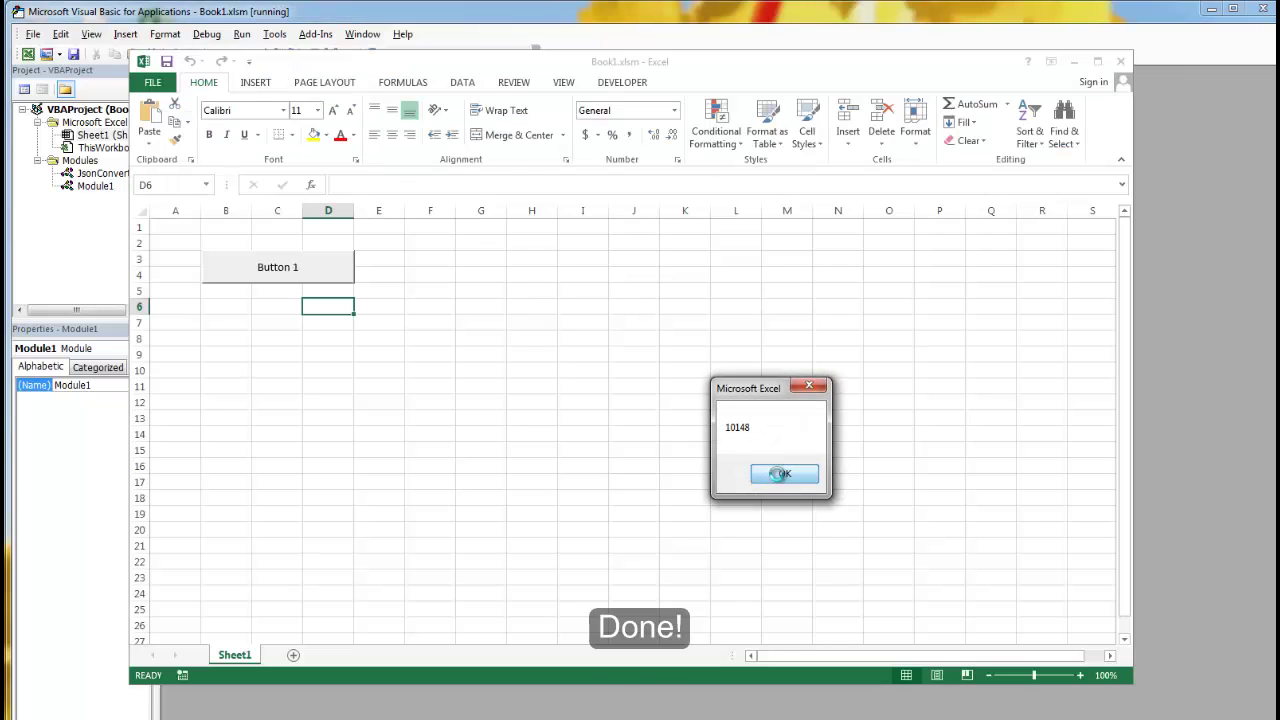
In Json Parser Online, scroll the parse tree to the top and select "key":"JRA-9"
click(270, 710)
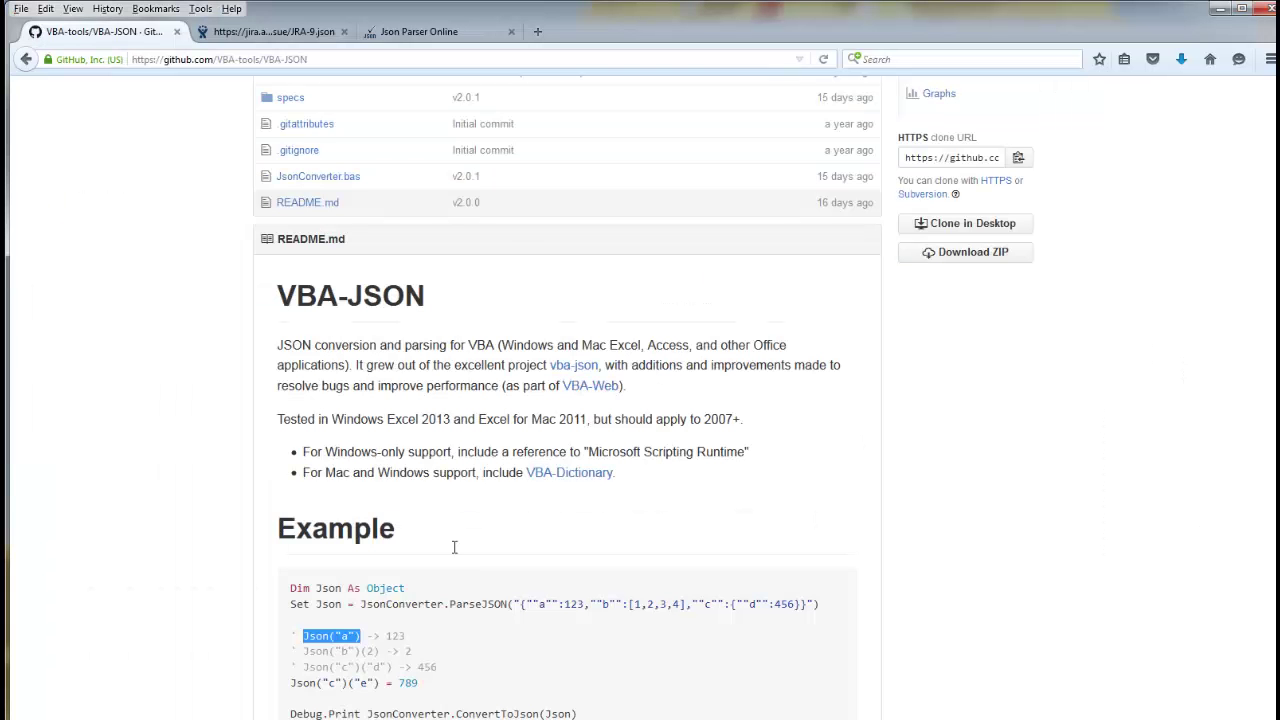
click(419, 34)
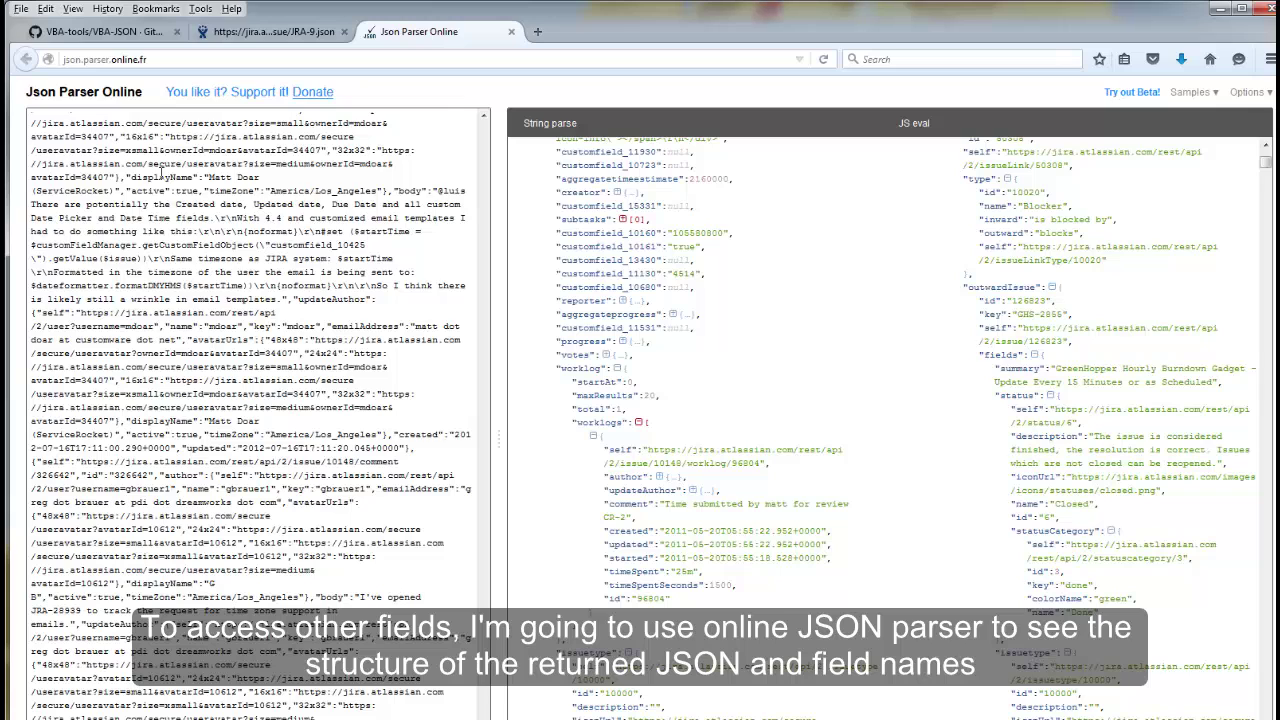
drag(137, 136, 212, 274)
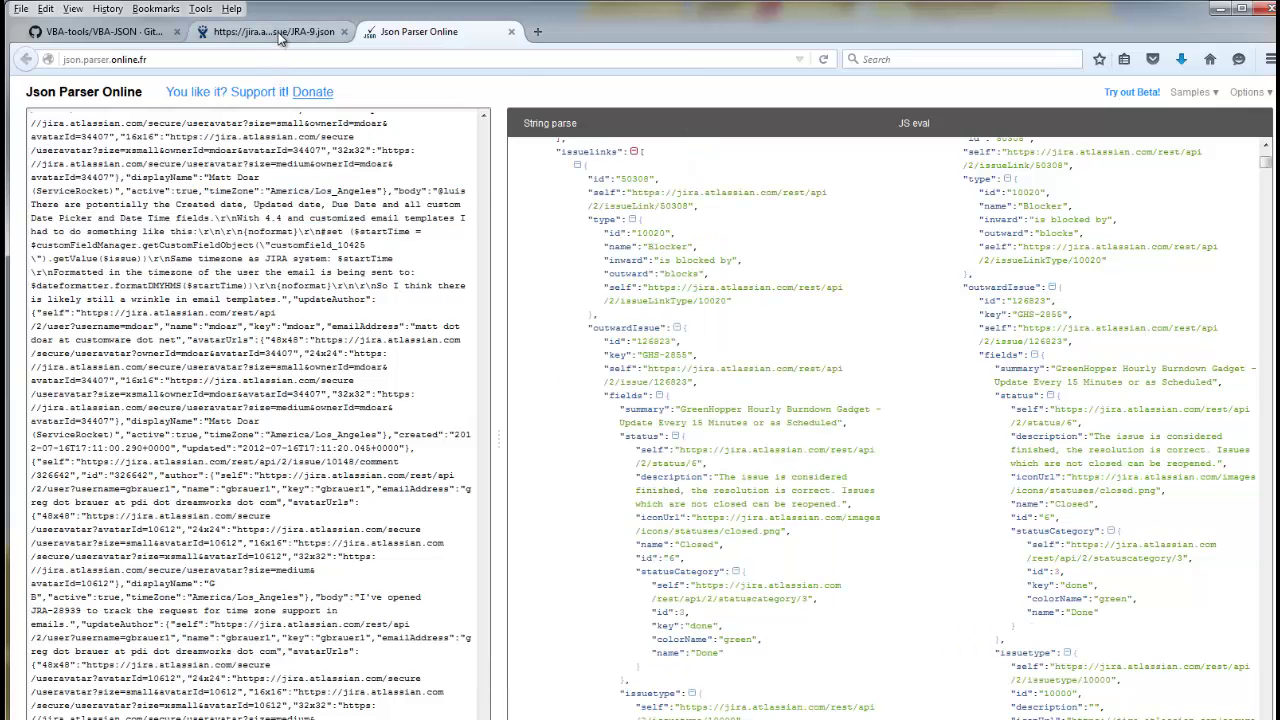
scroll(660, 260, up, 3)
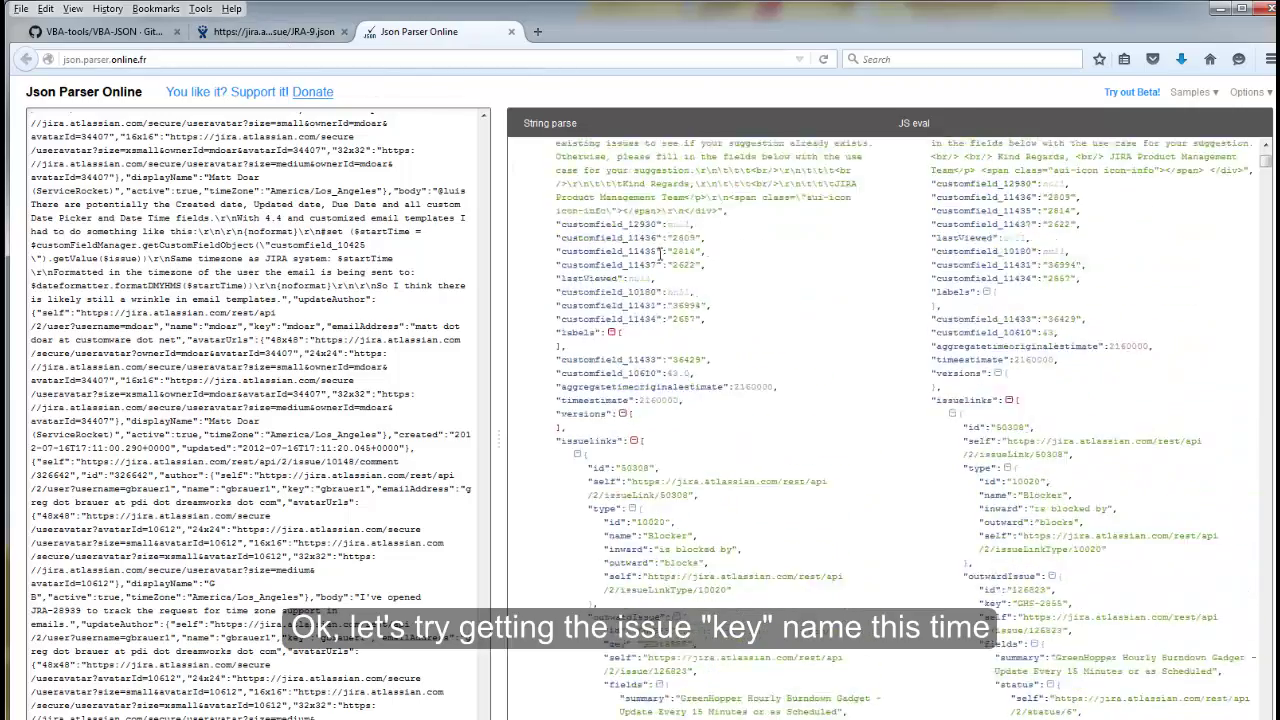
scroll(665, 263, up, 3)
scroll(670, 266, up, 3)
scroll(680, 270, up, 3)
scroll(679, 270, down, 2)
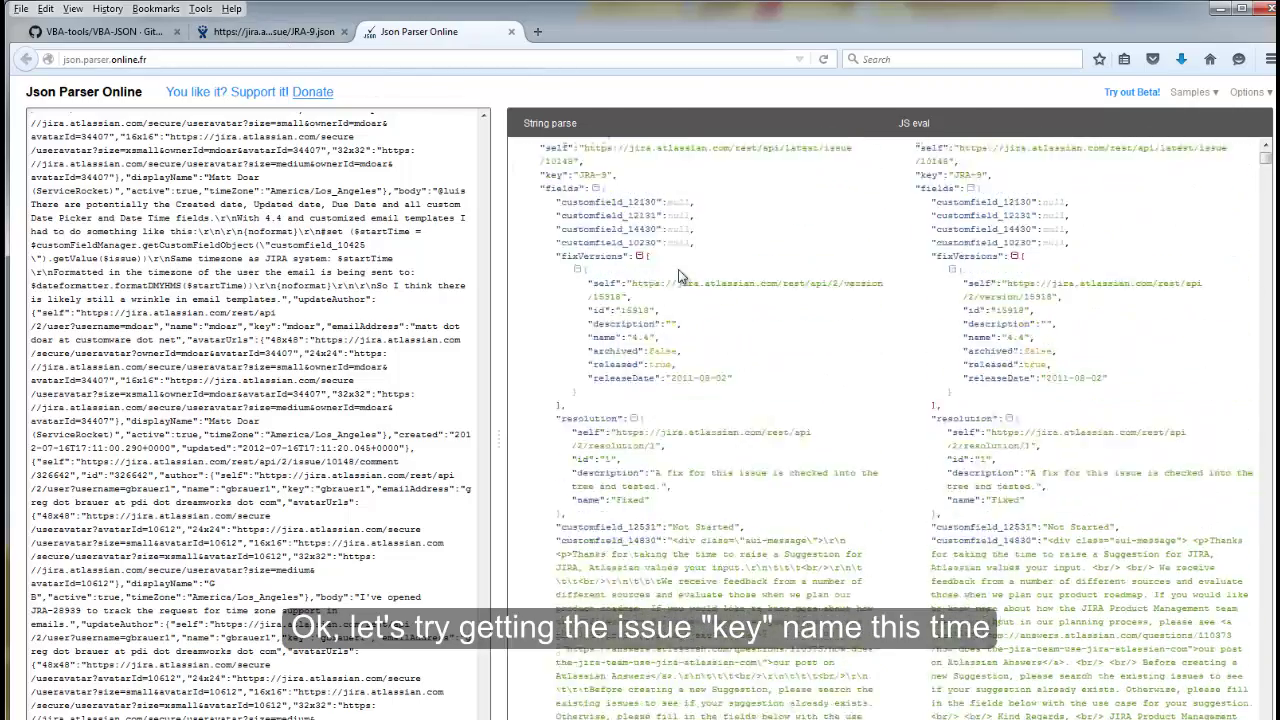
scroll(679, 270, down, 1)
scroll(1225, 322, up, 3)
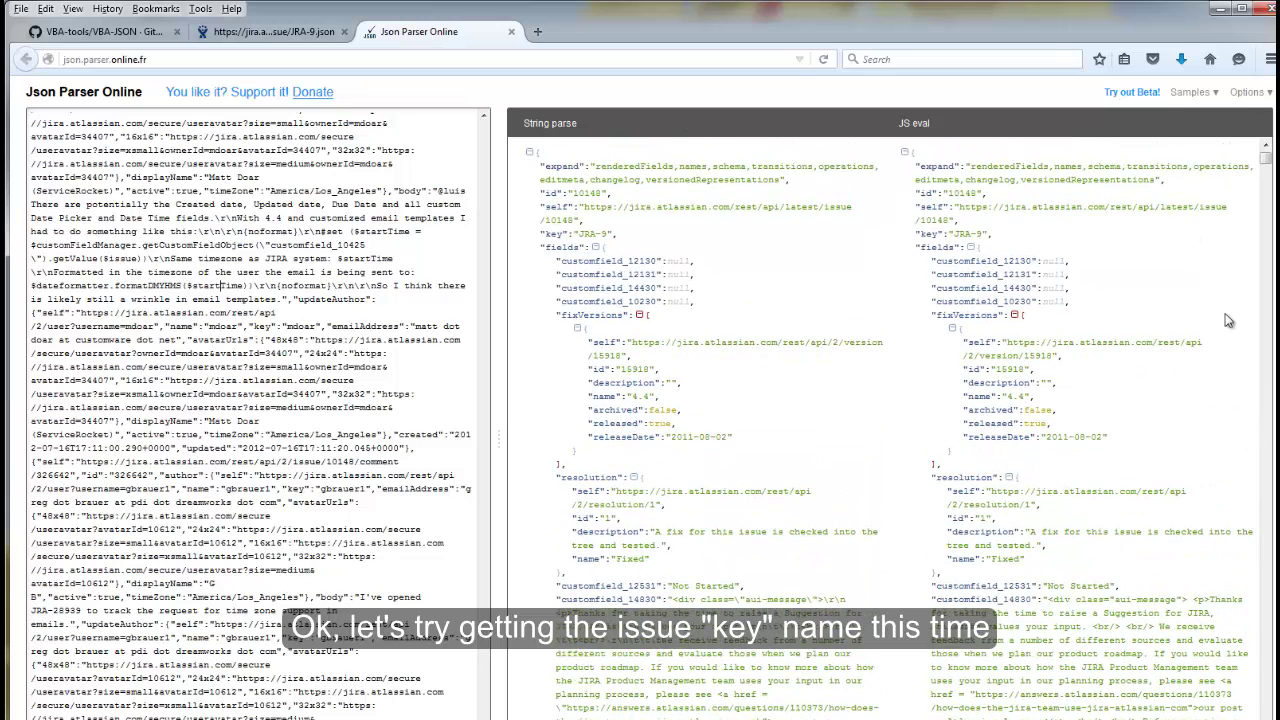
drag(543, 234, 618, 234)
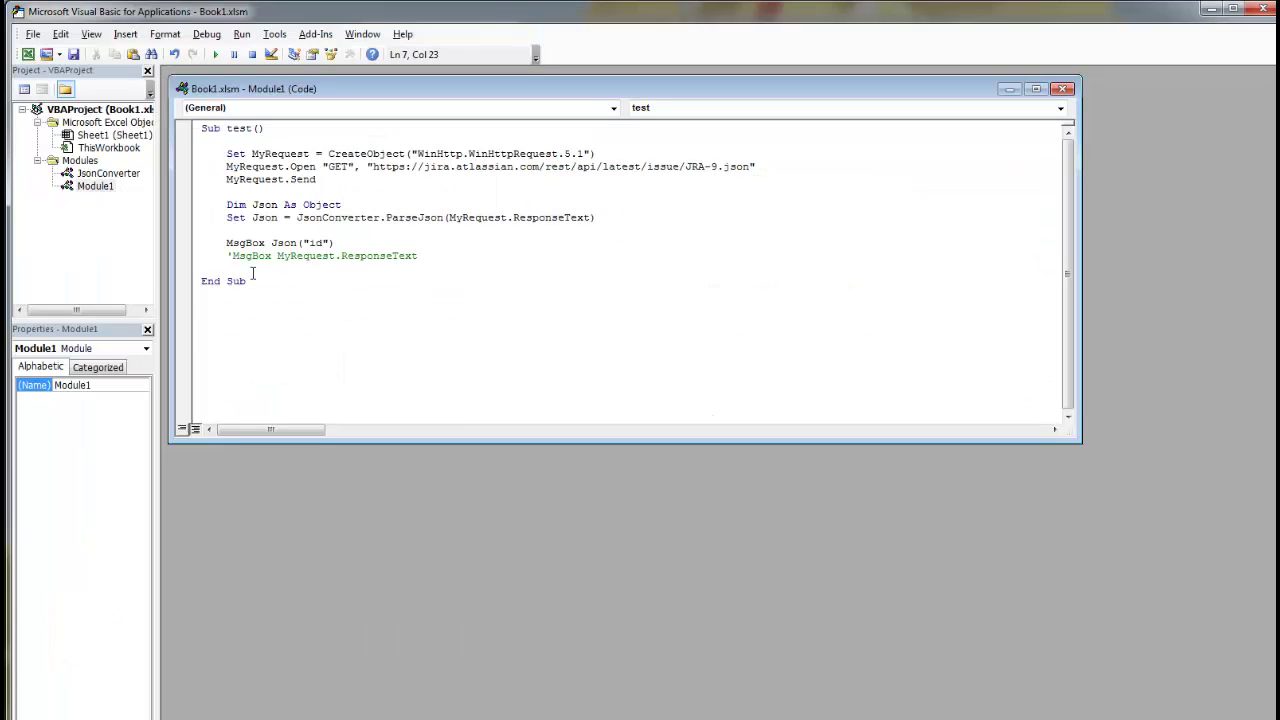
Change MsgBox Json("id") to Json("key"), run it, and dismiss the JRA-9 result
double_click(315, 243)
text(key)
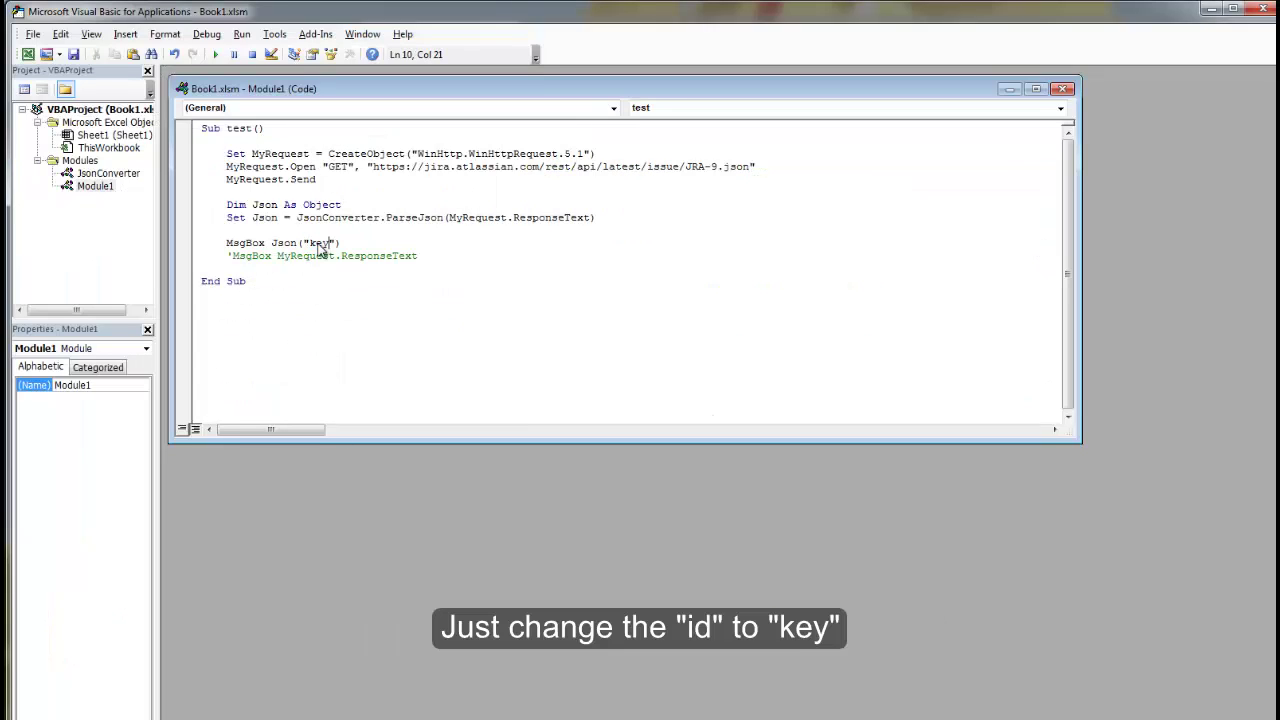
click(215, 54)
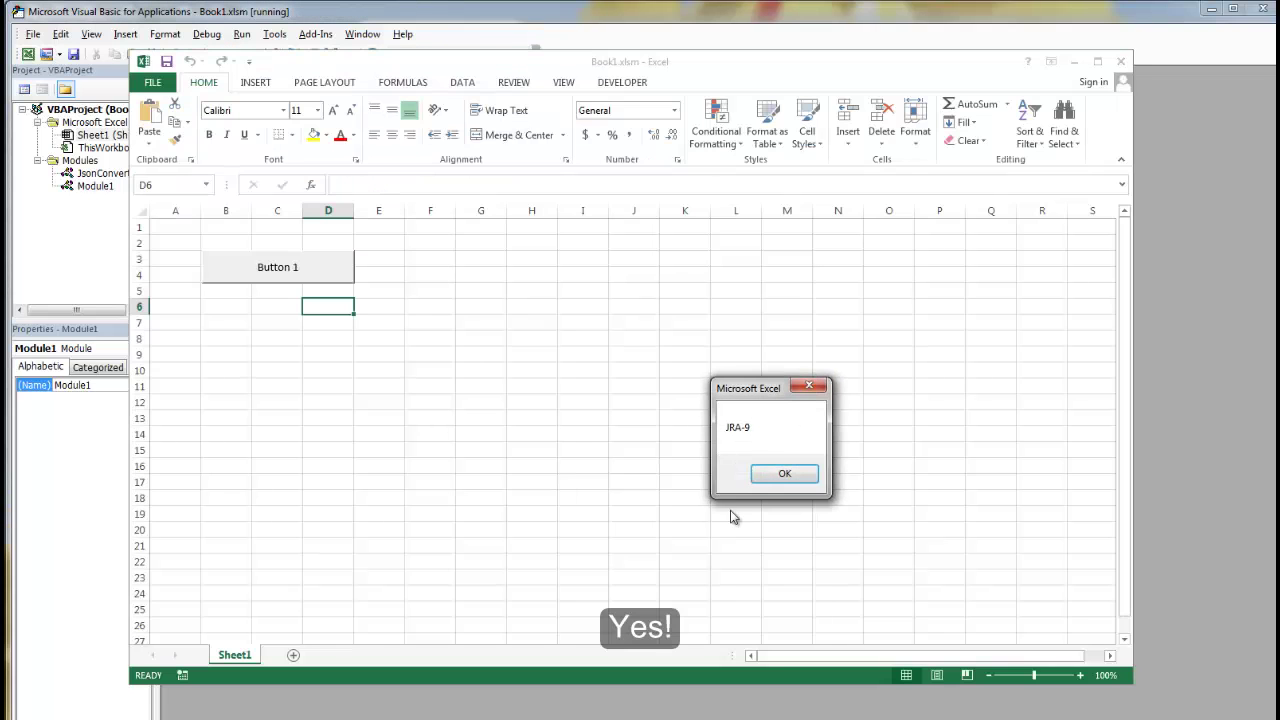
click(785, 474)
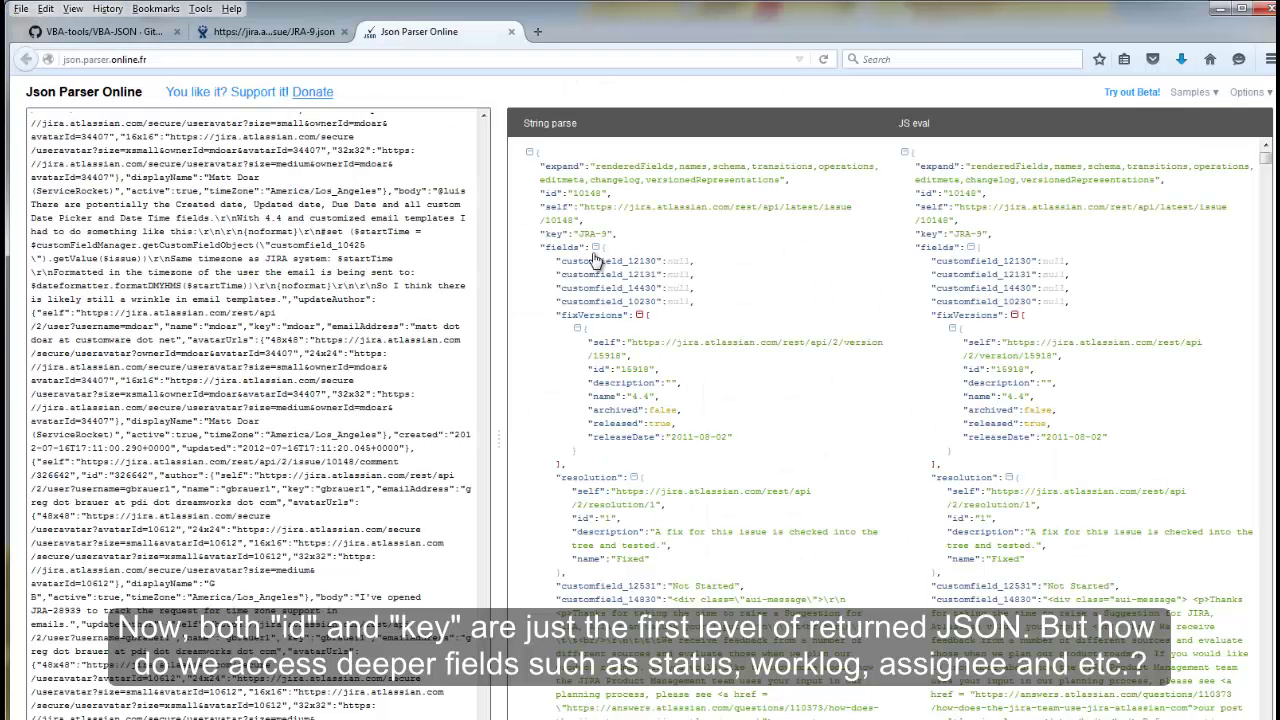
Scroll down the fields object in the parse tree and mark the worklog entry
click(595, 248)
click(595, 248)
scroll(730, 474, down, 5)
scroll(735, 476, down, 5)
scroll(740, 477, down, 3)
scroll(740, 478, down, 3)
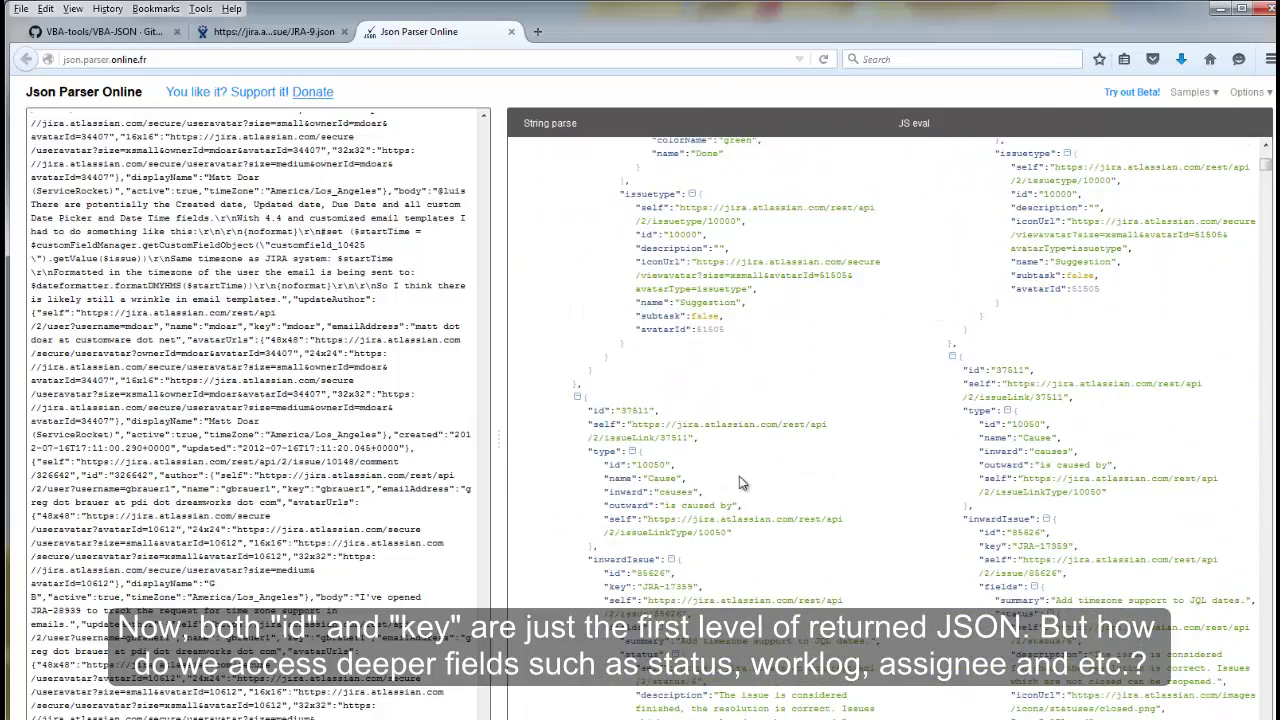
scroll(741, 480, down, 3)
scroll(742, 484, down, 3)
scroll(741, 482, down, 3)
scroll(740, 479, down, 3)
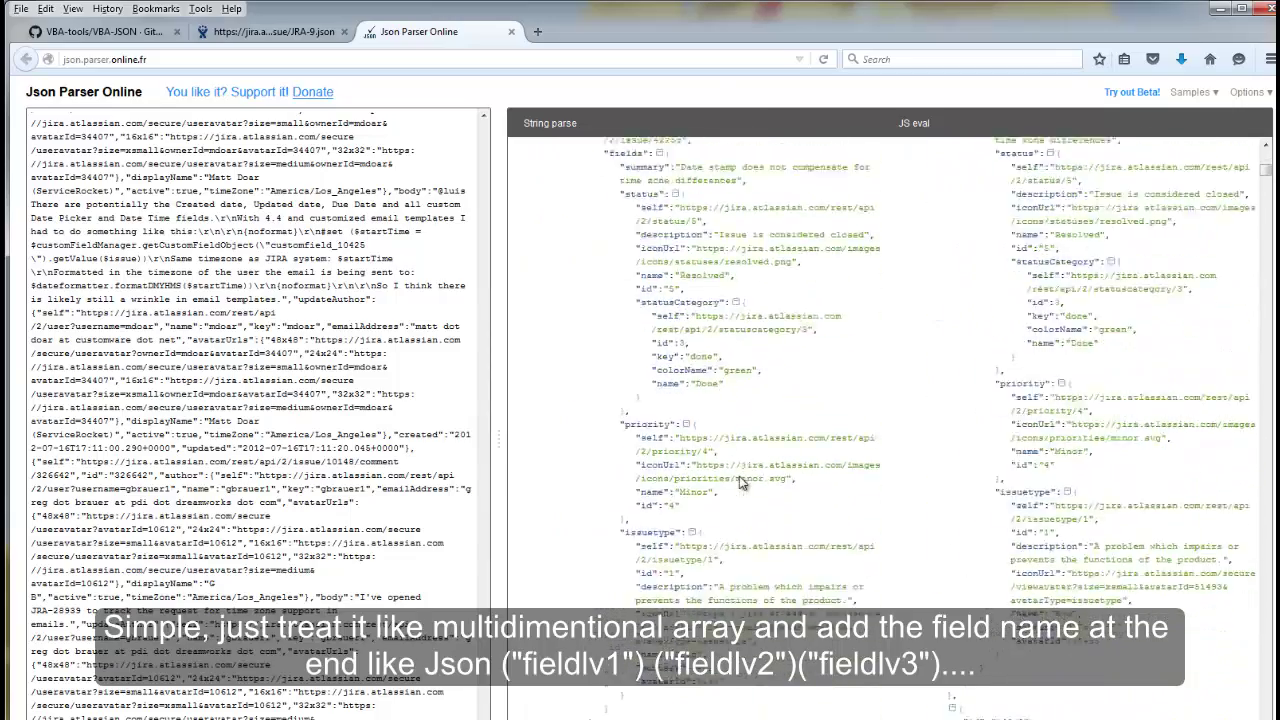
scroll(740, 476, down, 3)
scroll(740, 478, down, 3)
scroll(740, 482, down, 3)
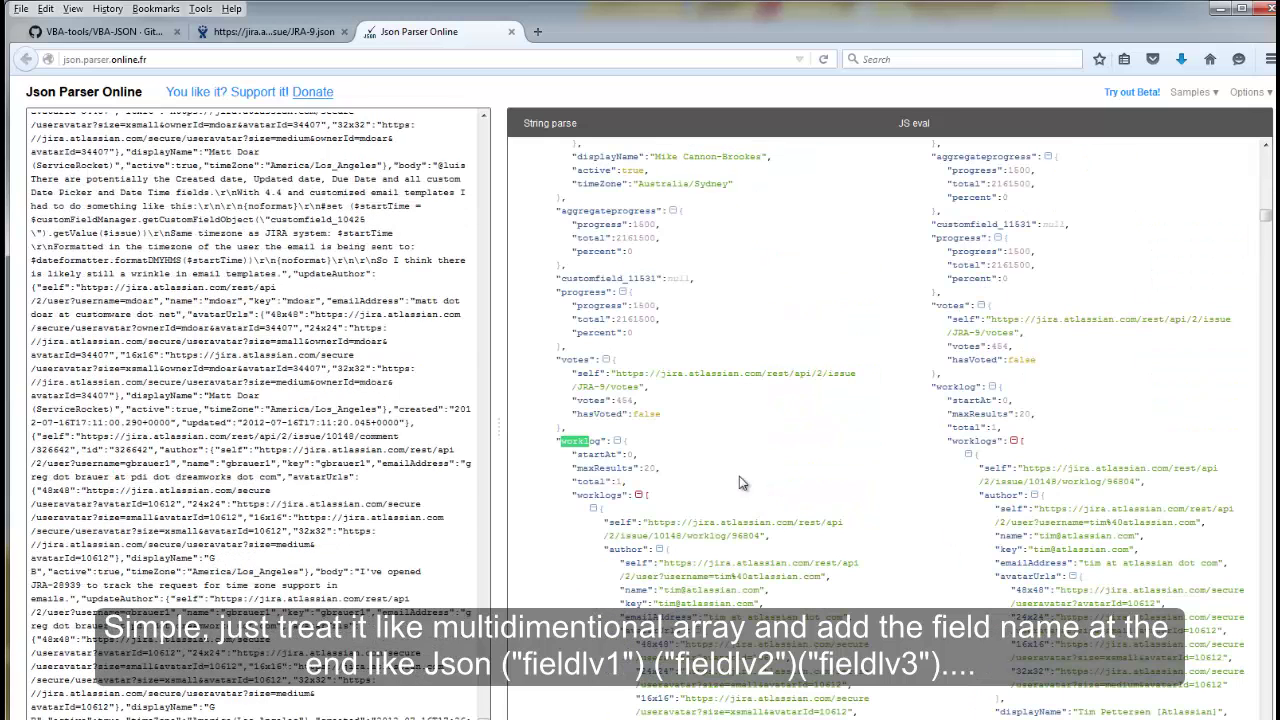
double_click(590, 440)
Mark the worklogs array, collapse author and updateAuthor, and mark the timeSpent field
scroll(634, 467, down, 2)
scroll(634, 467, down, 1)
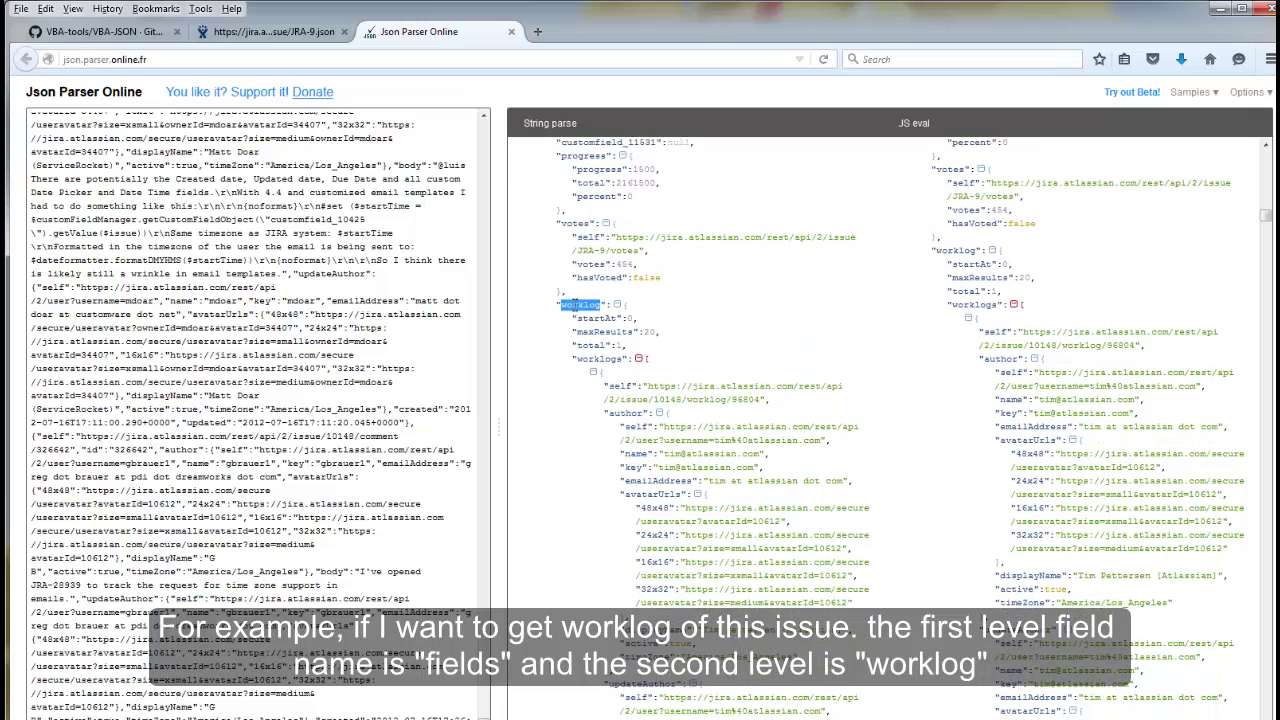
double_click(600, 358)
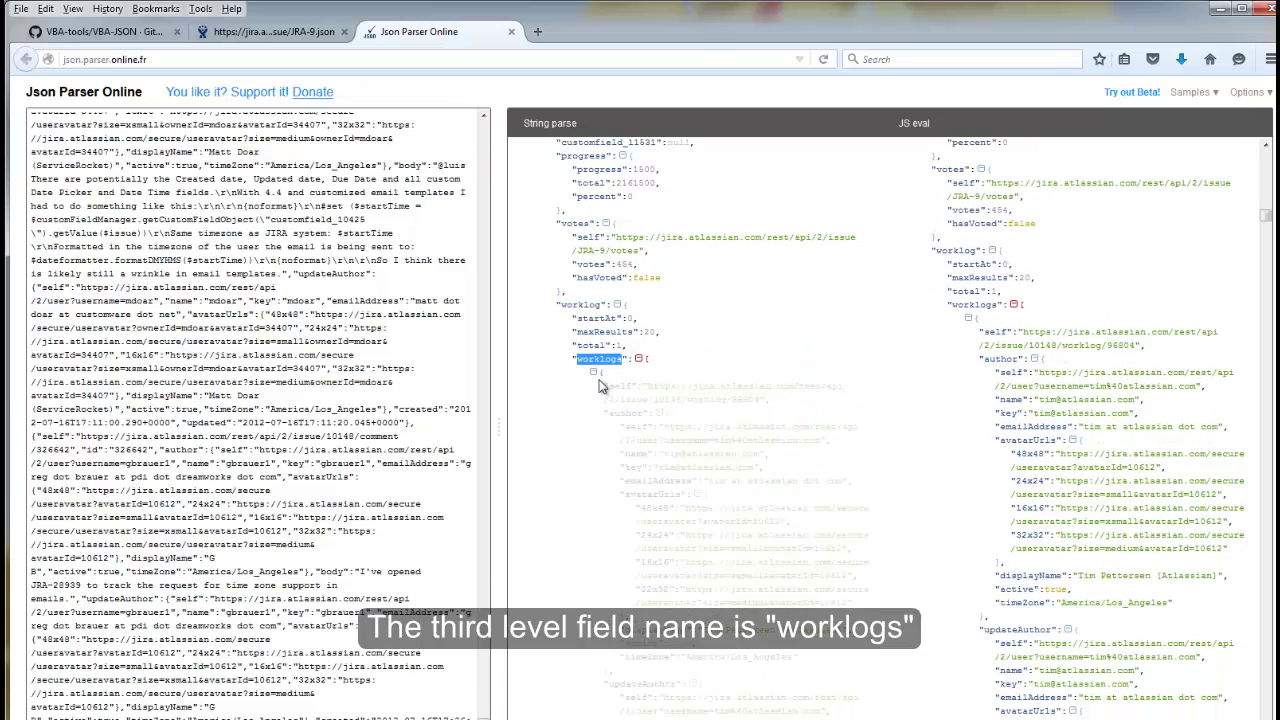
scroll(603, 388, down, 1)
scroll(600, 386, down, 1)
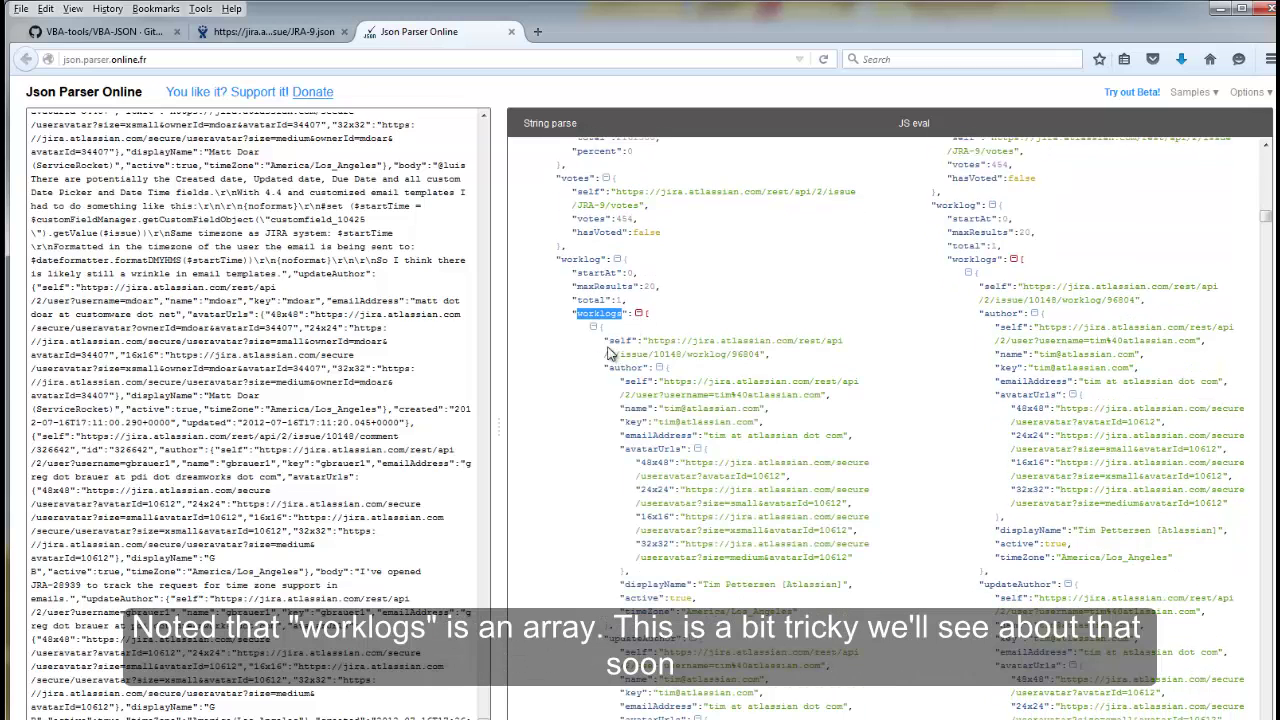
click(659, 367)
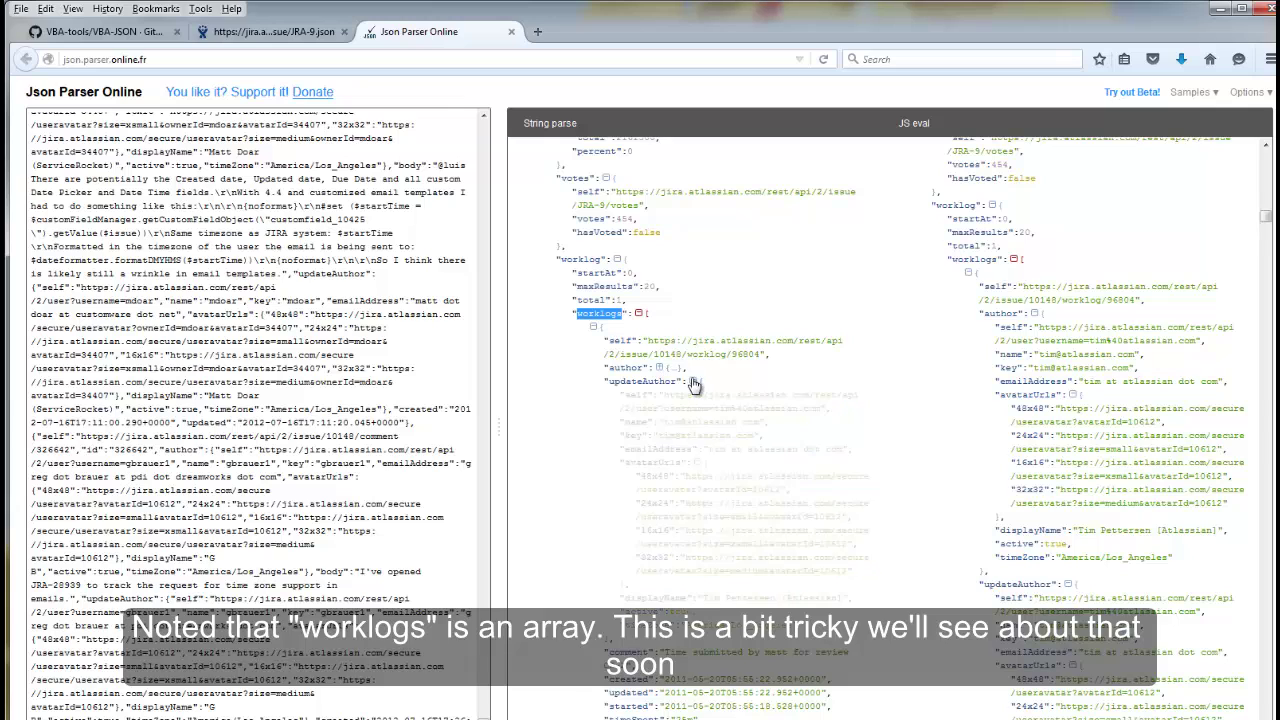
click(692, 381)
double_click(650, 463)
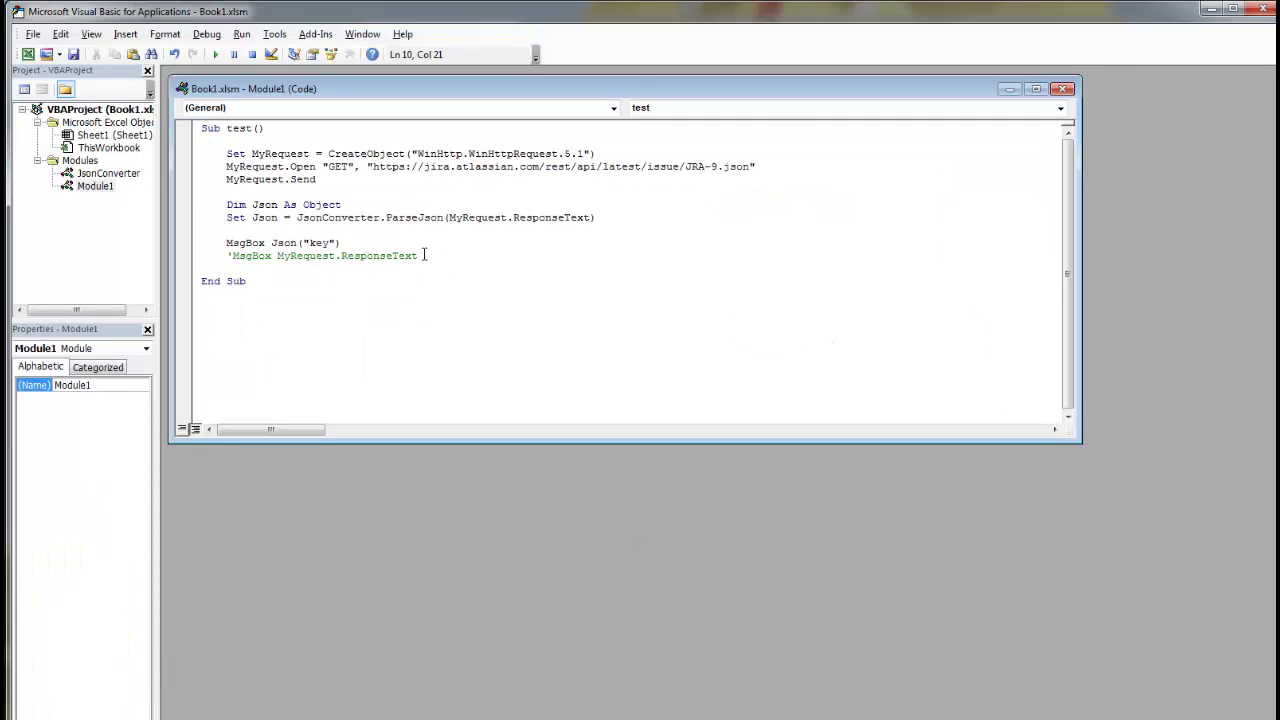
Rewrite the MsgBox as Json("fields")("worklog")("worklogs")(1)("timeSpent") and run the macro
double_click(318, 242)
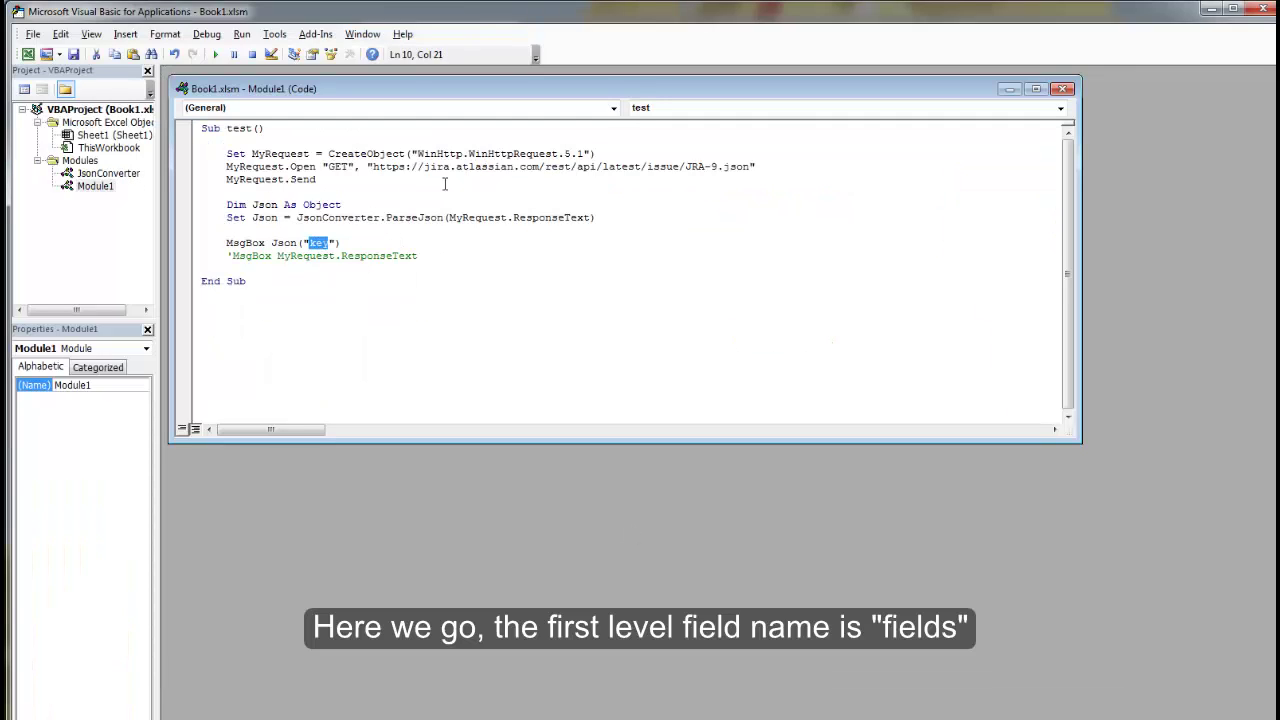
text(field)
text(s)
key(Left)
text("")
key(Left)
text(wor)
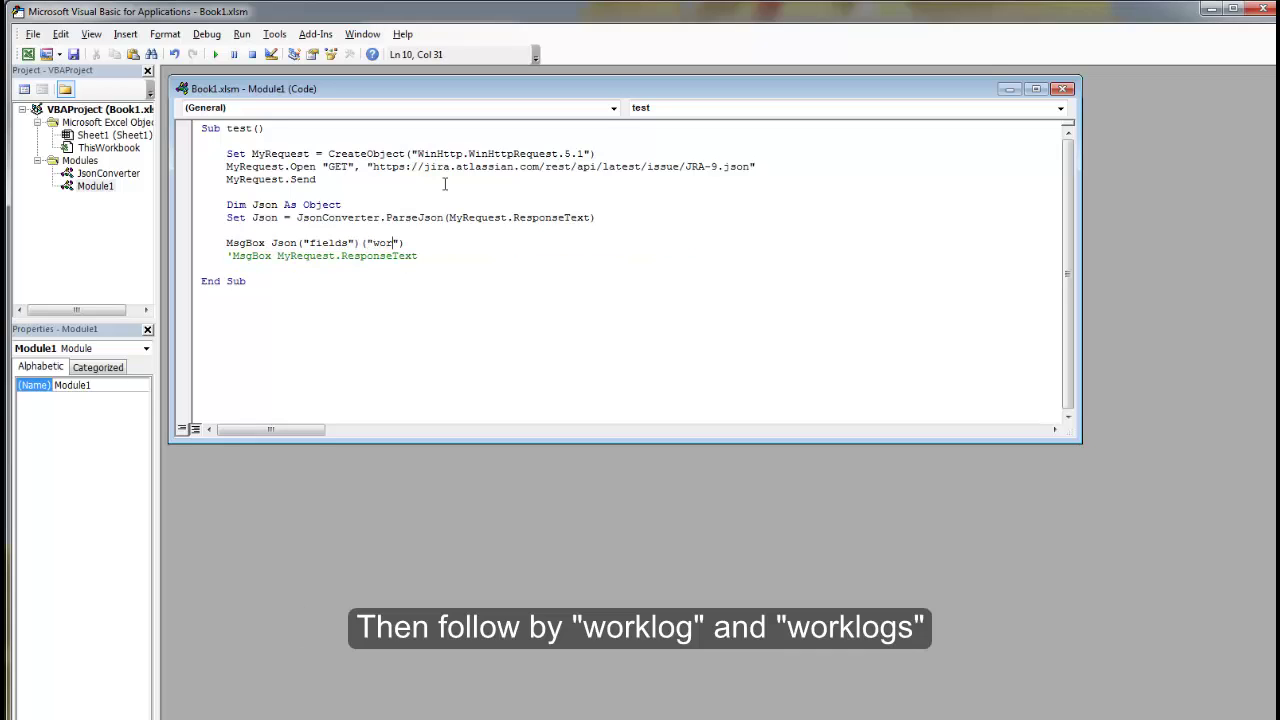
text(klog)
text(")("work)
text(logs)
key(End)
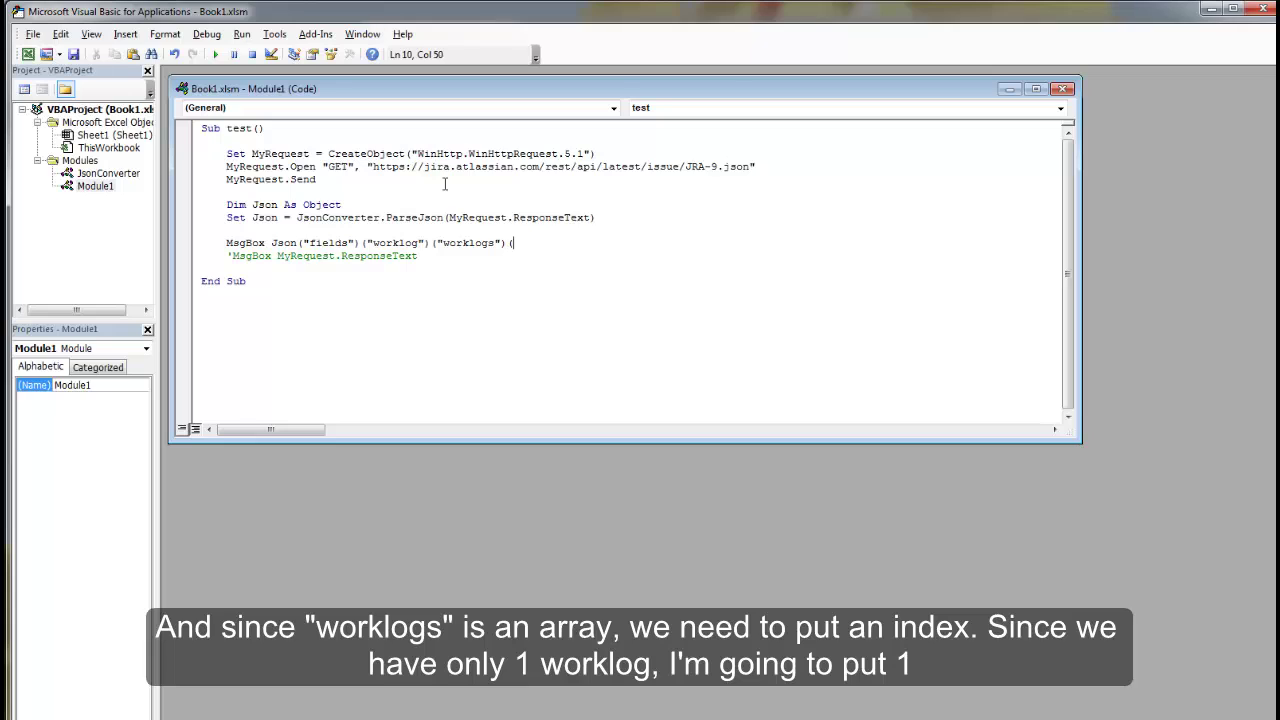
text(1)()
text())
key(Left)
key(Left)
text(timeSpent)
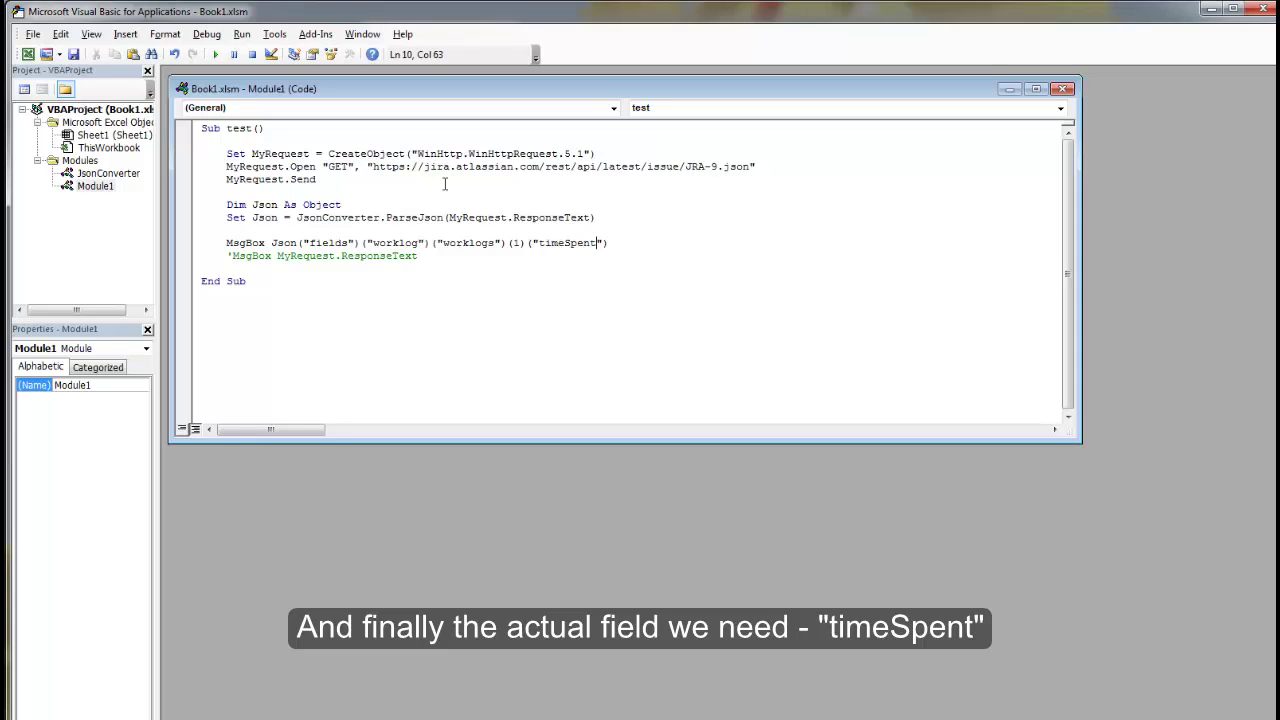
click(215, 54)
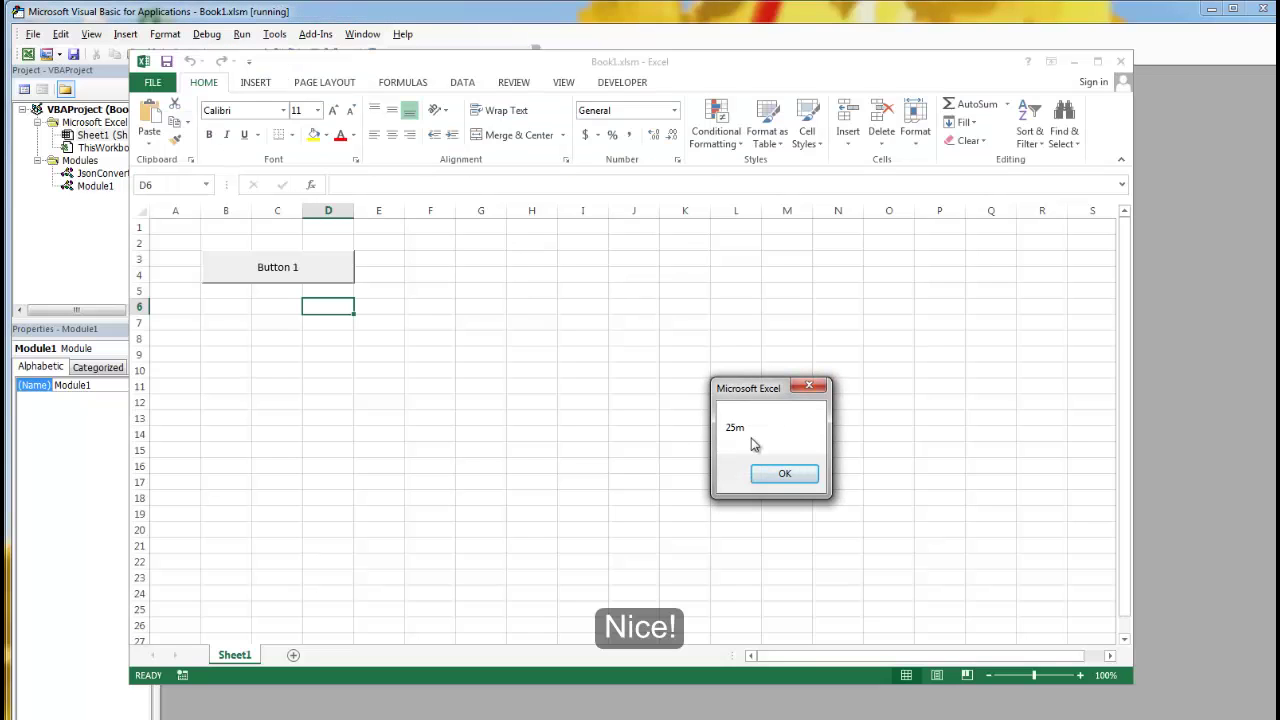
Dismiss the 25m result message so the macro finishes
click(777, 473)
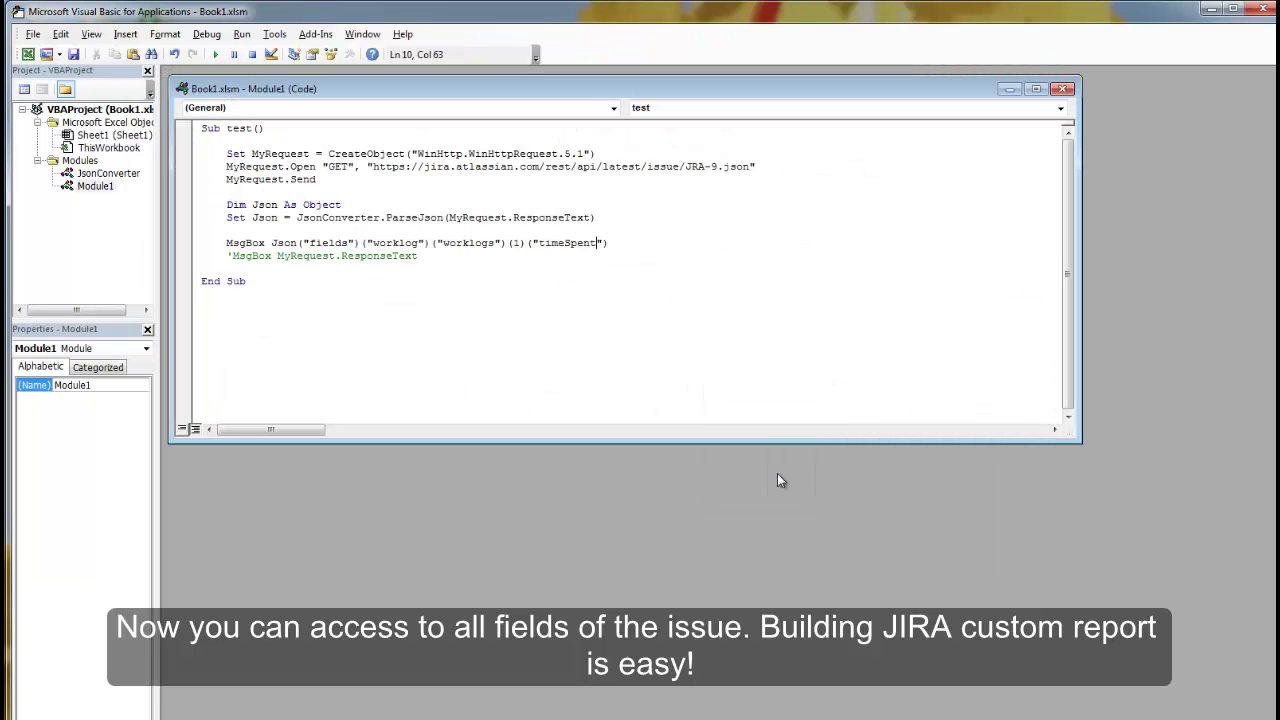